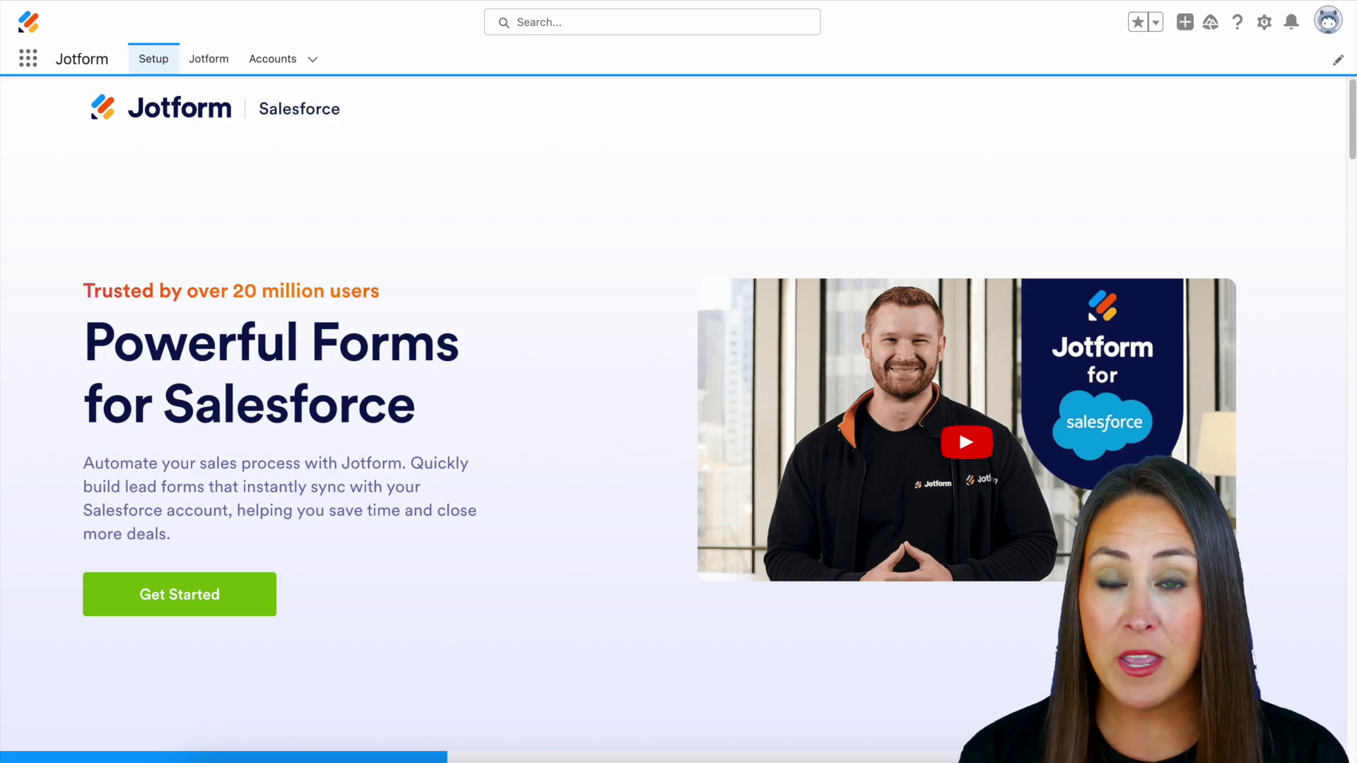
# From the Jotform tab, start a new form using a premade template.
pyautogui.click(219, 63)
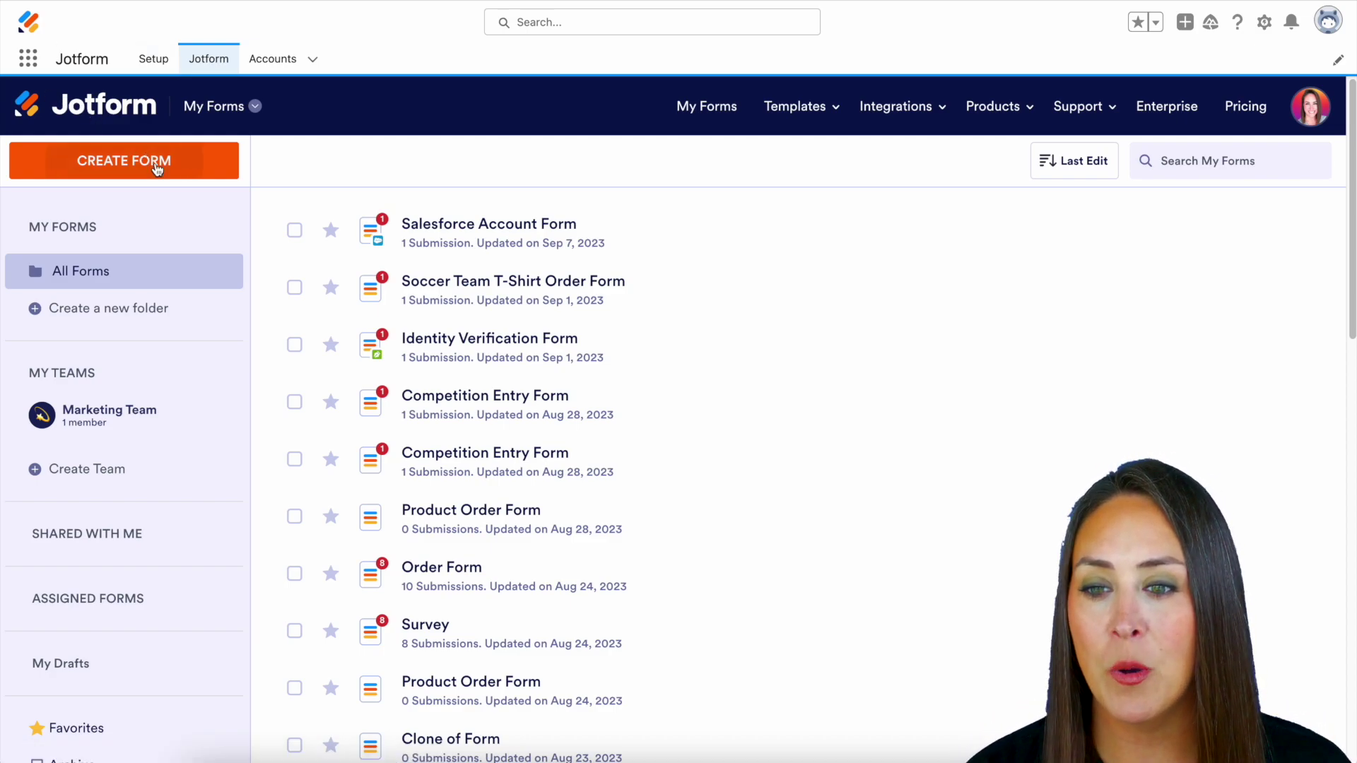
pyautogui.click(161, 172)
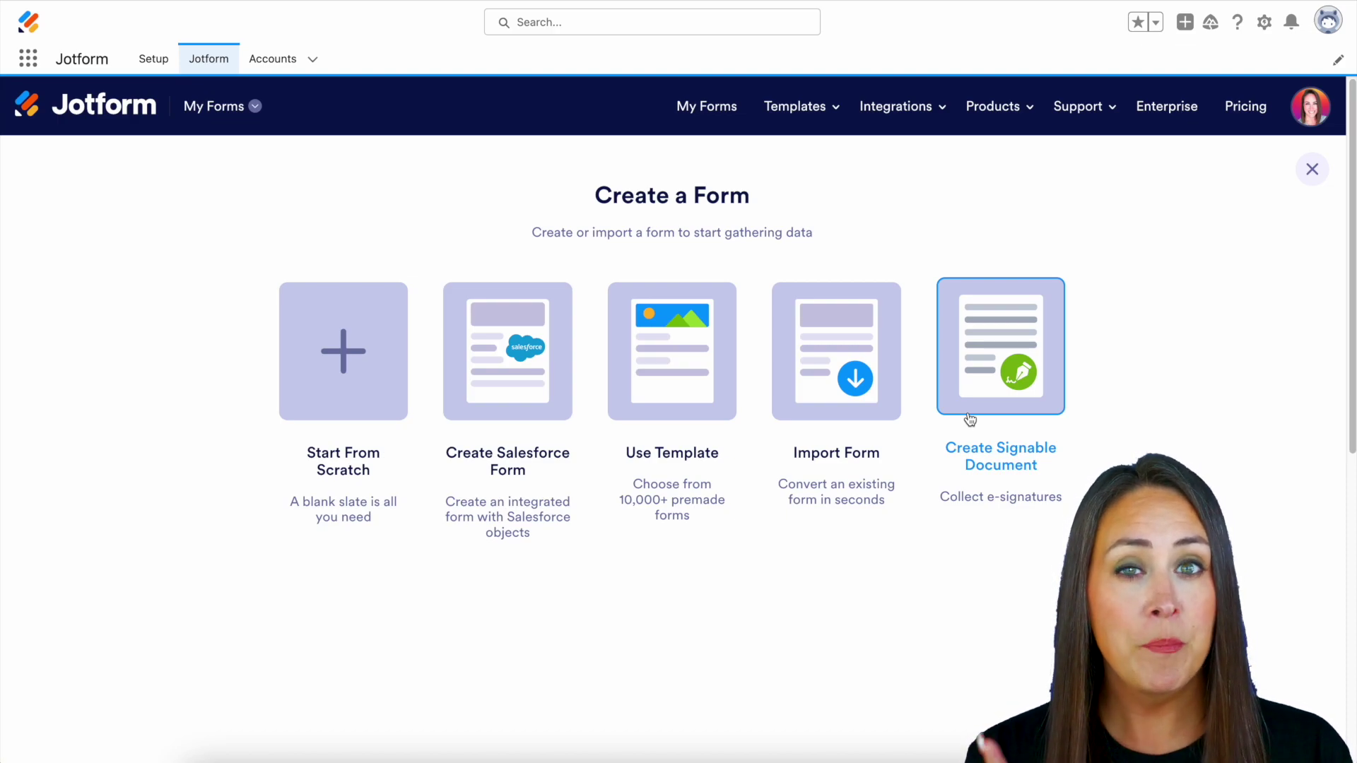
pyautogui.click(690, 385)
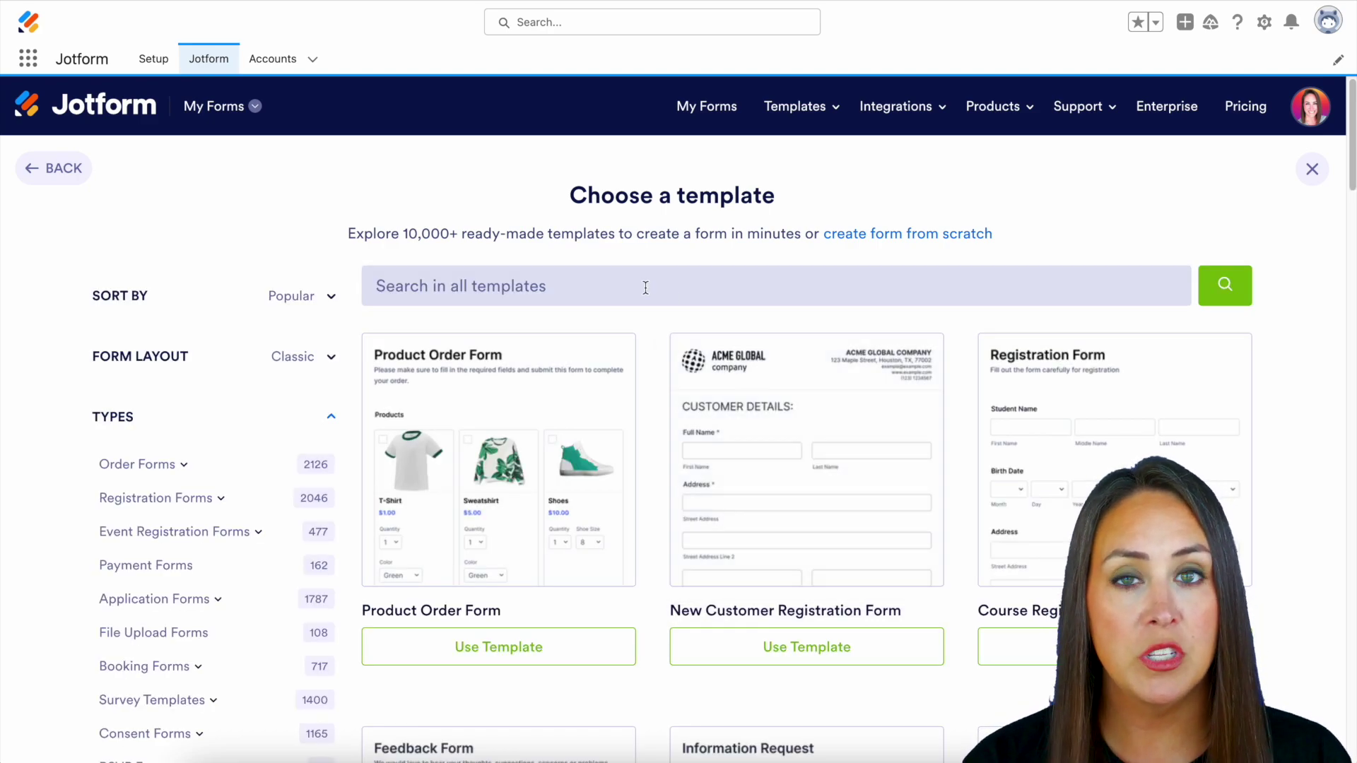
# Search the templates for 'donation' and preview the Church Donation Giving Form.
pyautogui.scroll(-3, 49, 332)
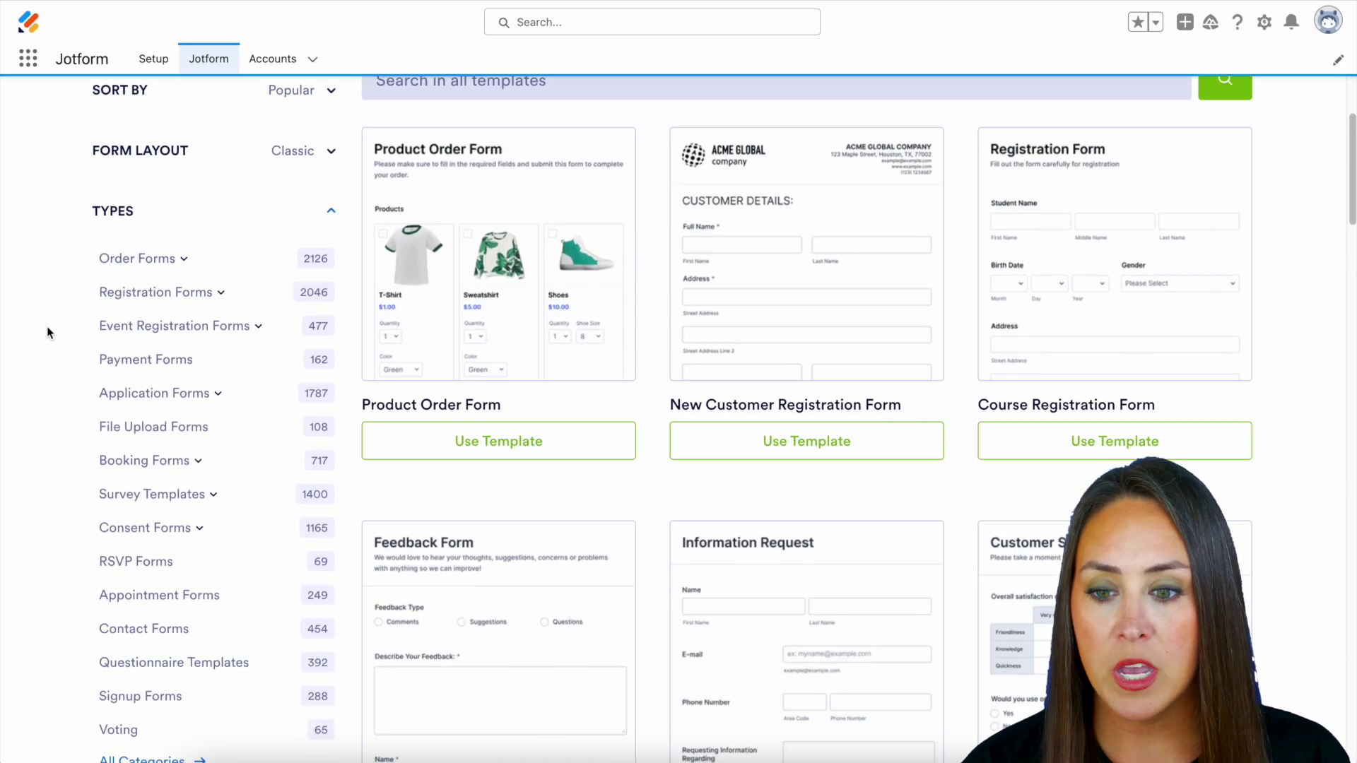
pyautogui.scroll(-3, 44, 358)
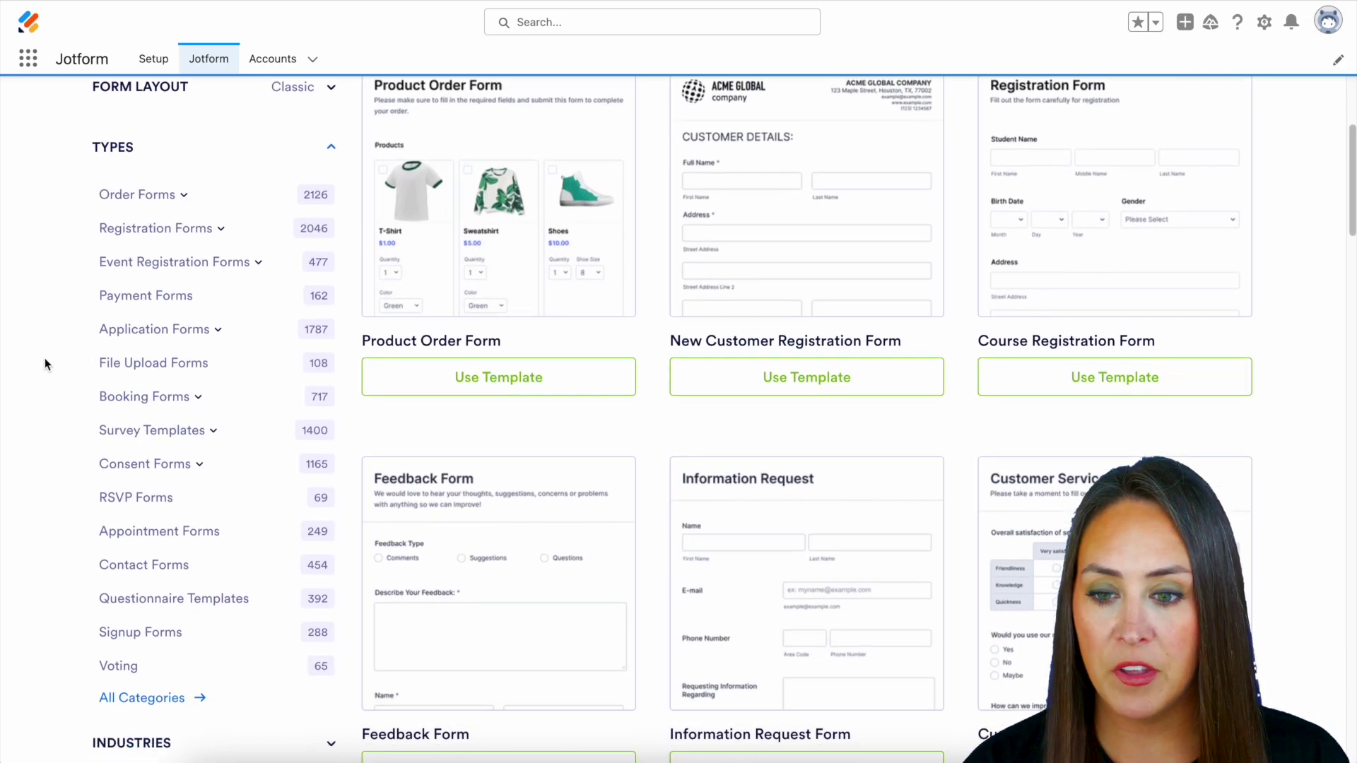
pyautogui.scroll(6, 45, 358)
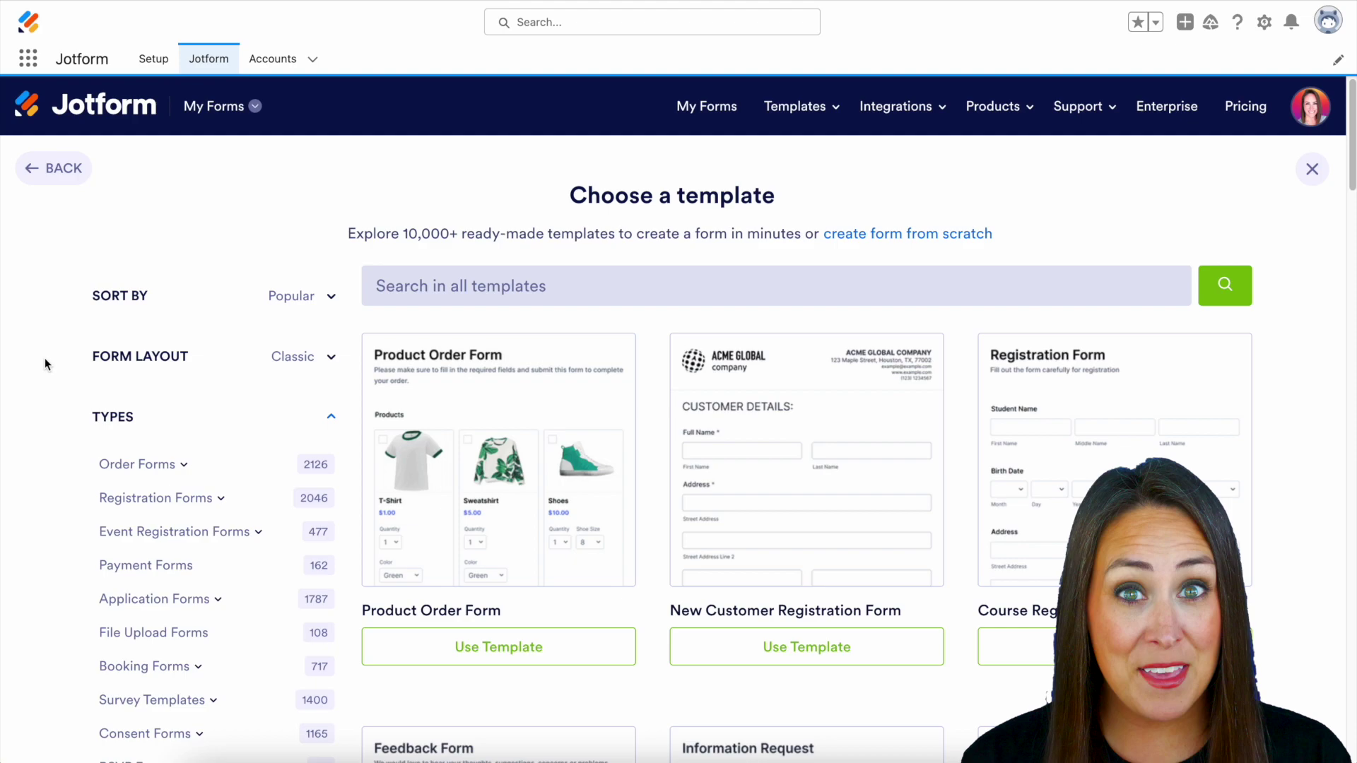
pyautogui.click(483, 281)
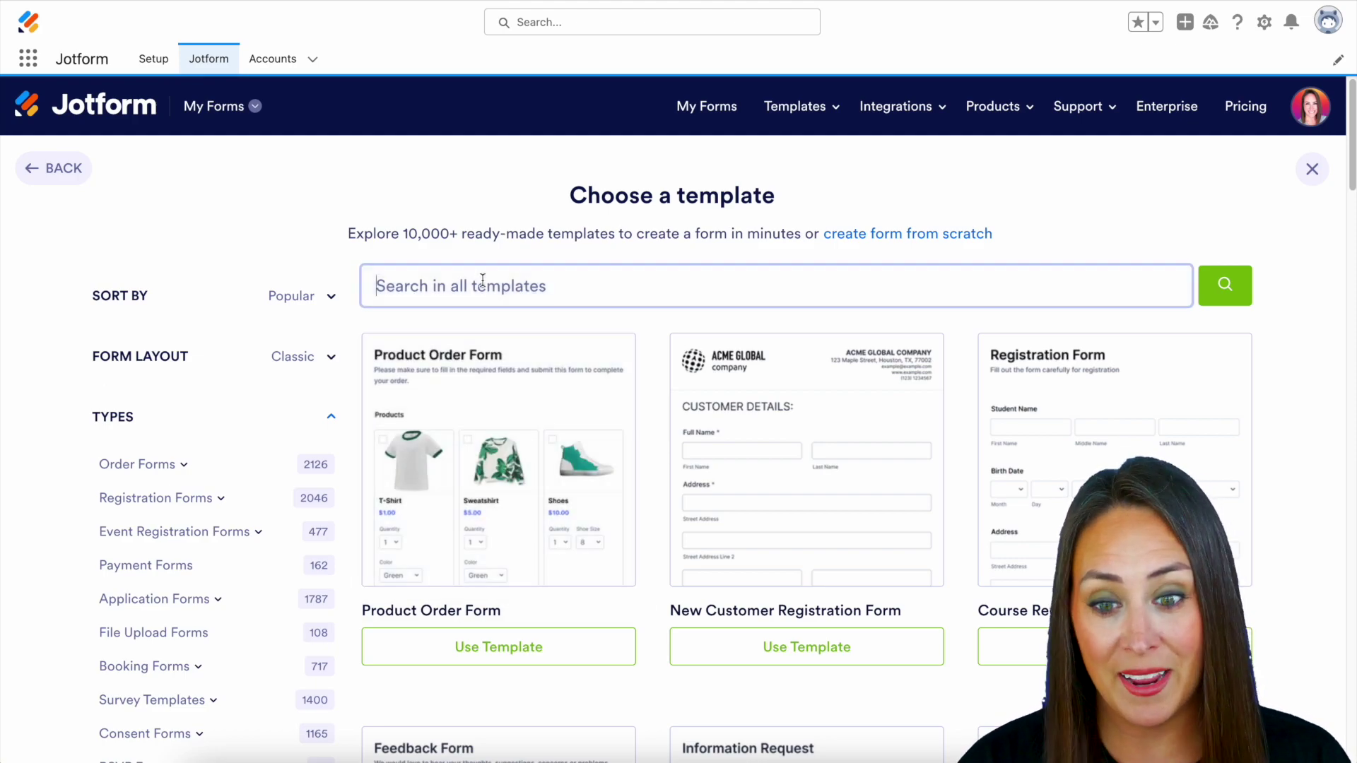
pyautogui.write('donation')
pyautogui.press('Return')
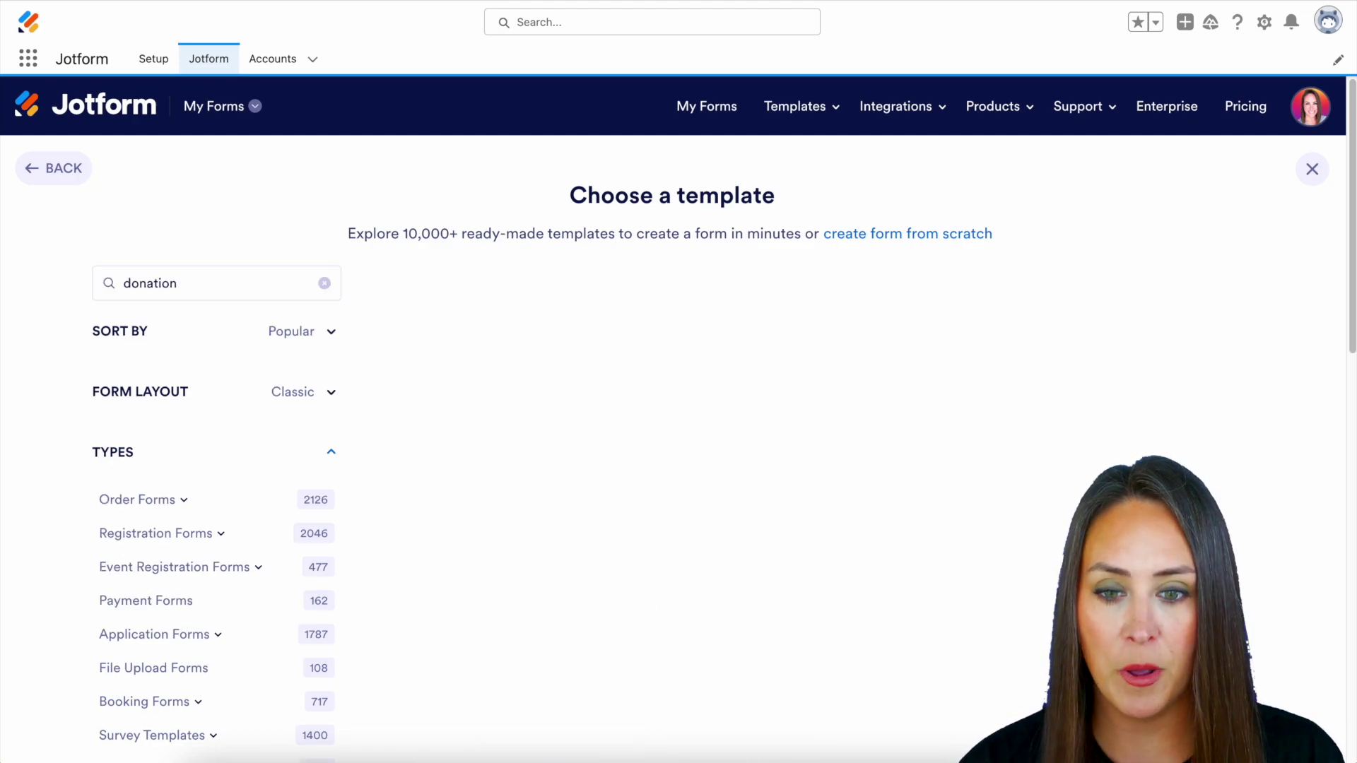
pyautogui.scroll(-1, 483, 421)
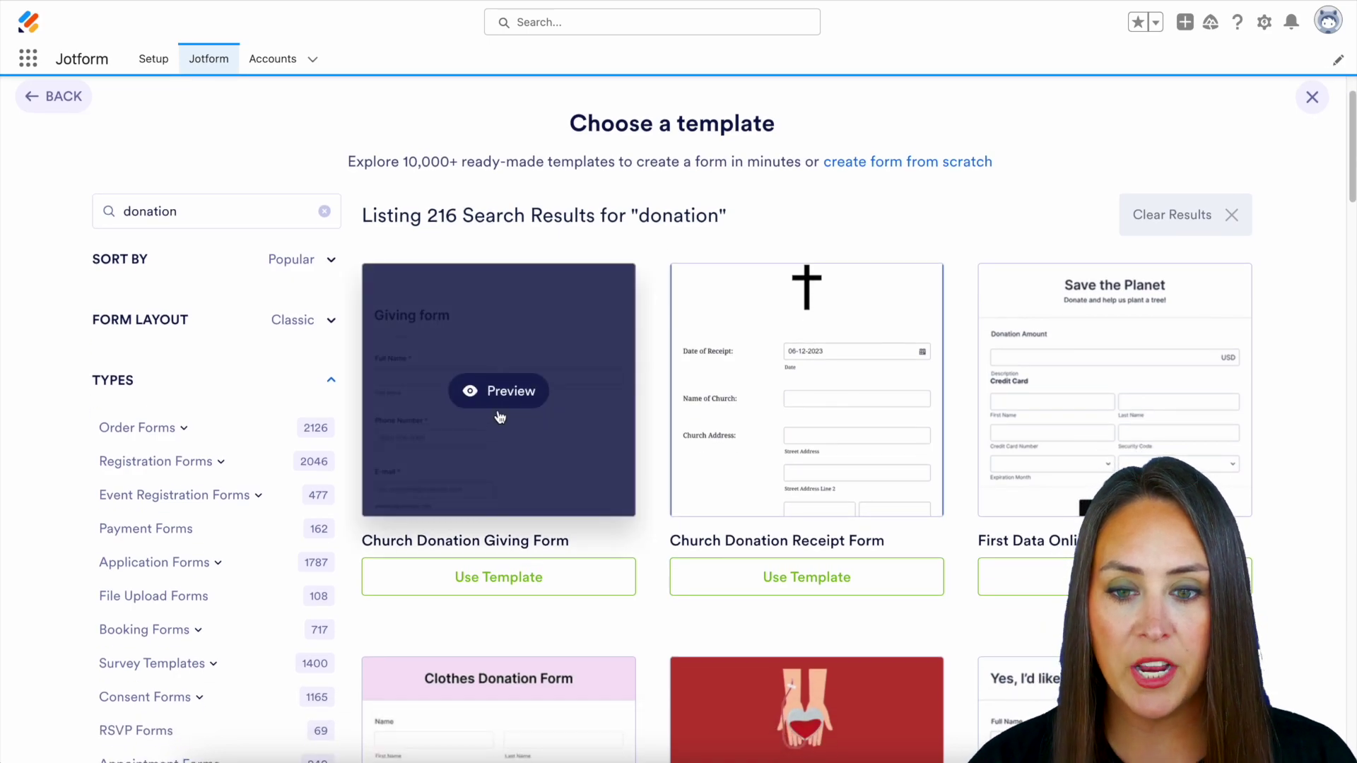
pyautogui.click(507, 395)
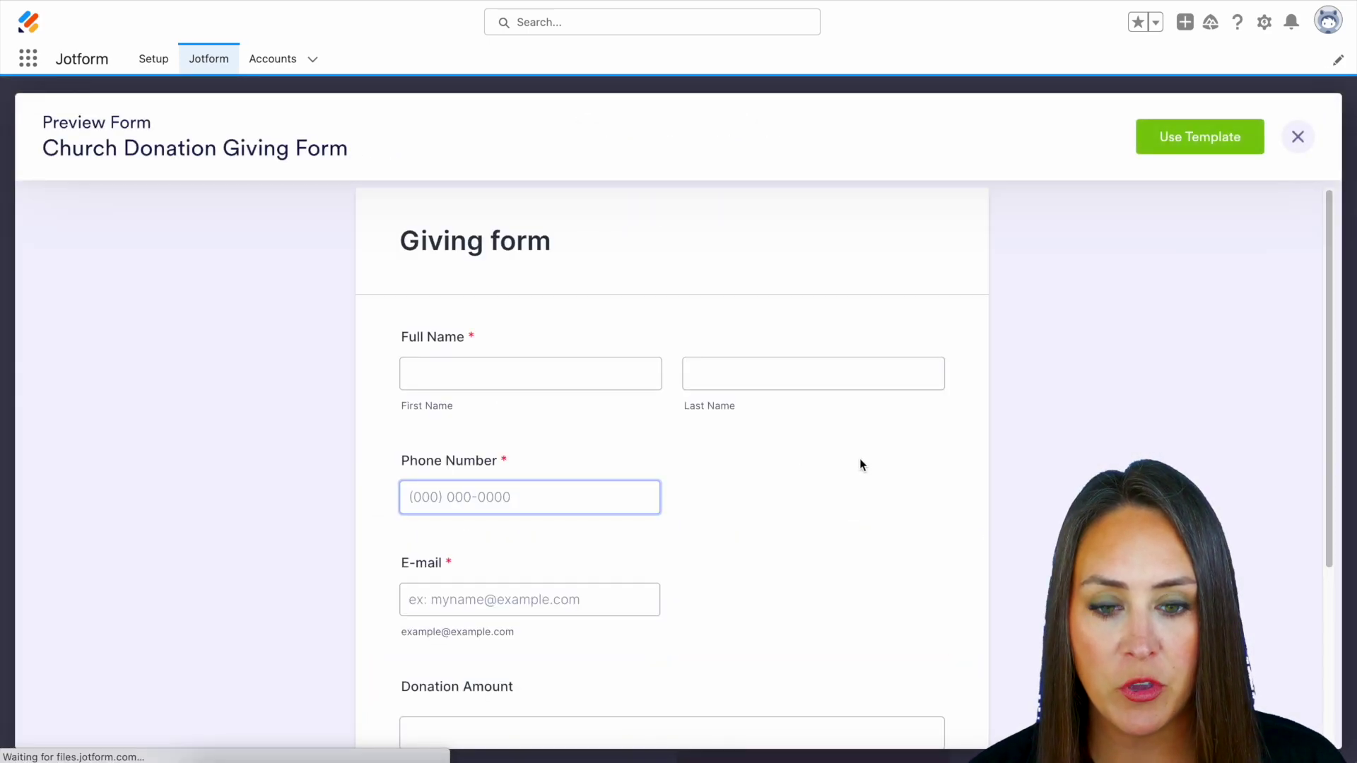
pyautogui.scroll(-3, 816, 530)
pyautogui.scroll(4, 816, 528)
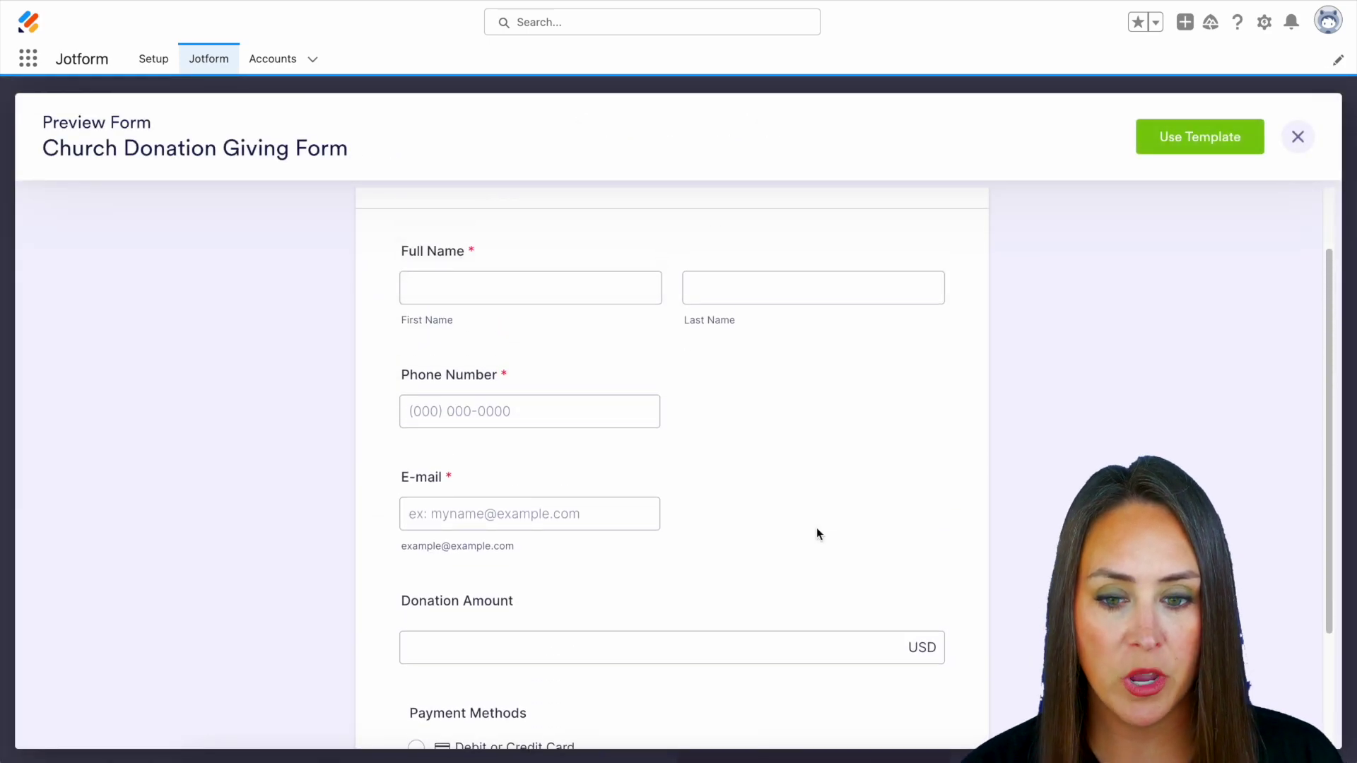
# Create a form from the Church Donation Giving Form template and show the Form Elements list.
pyautogui.click(1187, 137)
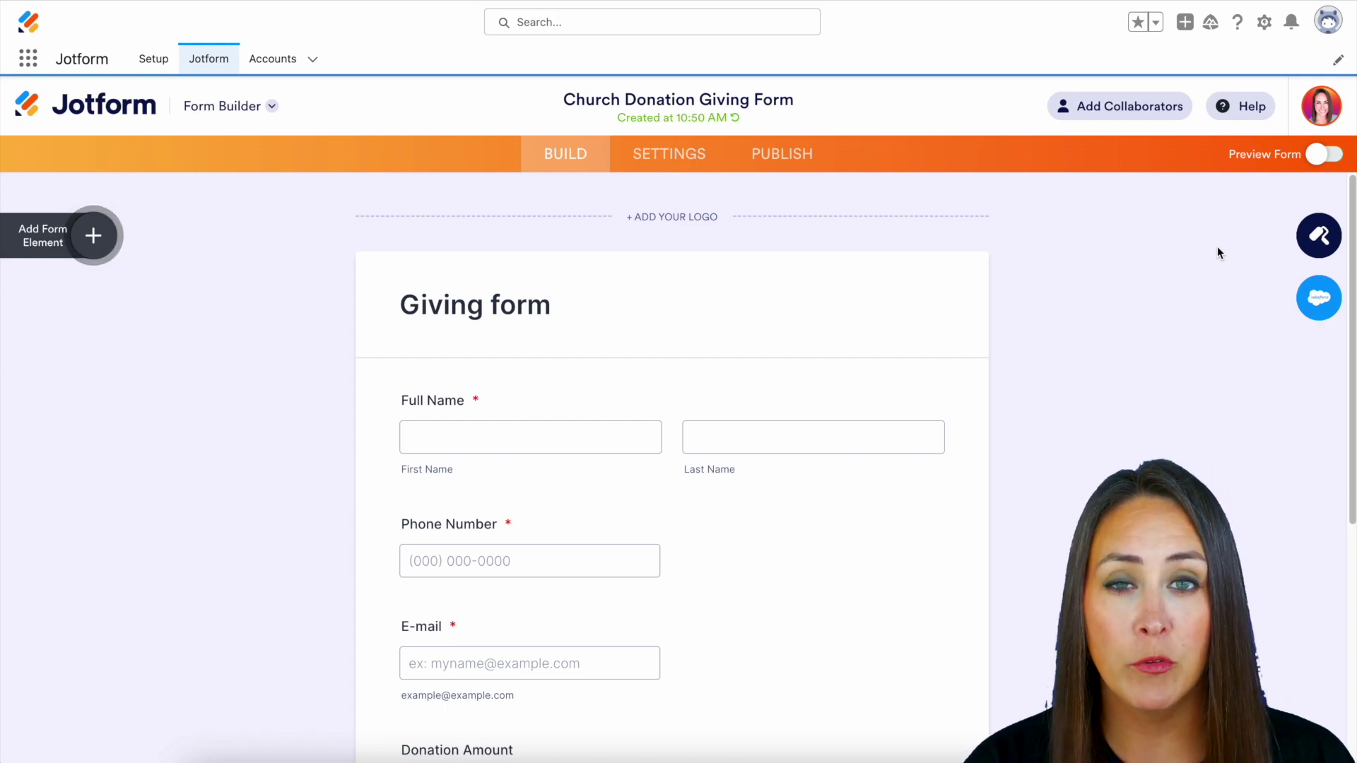
pyautogui.click(92, 235)
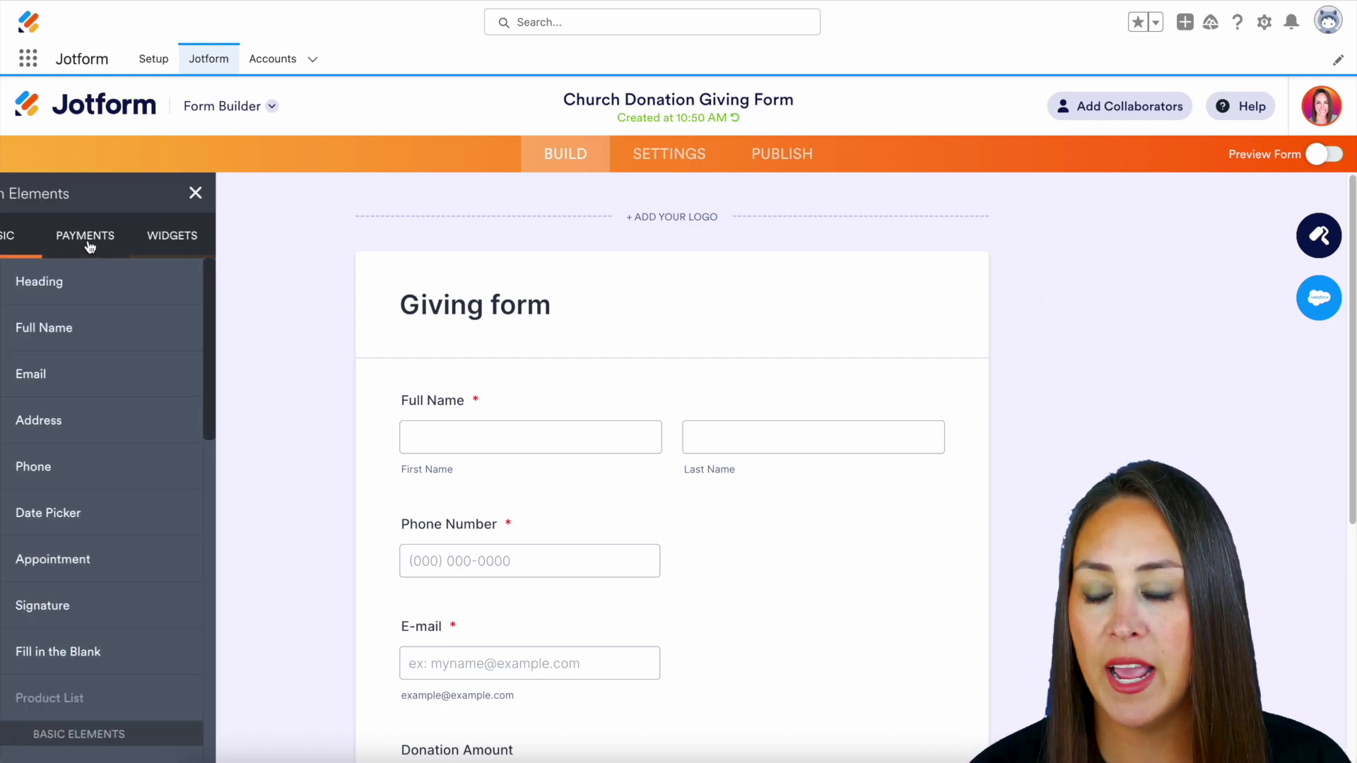
pyautogui.moveTo(92, 605)
pyautogui.mouseDown()
pyautogui.moveTo(191, 628)
pyautogui.moveTo(530, 615)
pyautogui.moveTo(375, 620)
pyautogui.mouseUp()
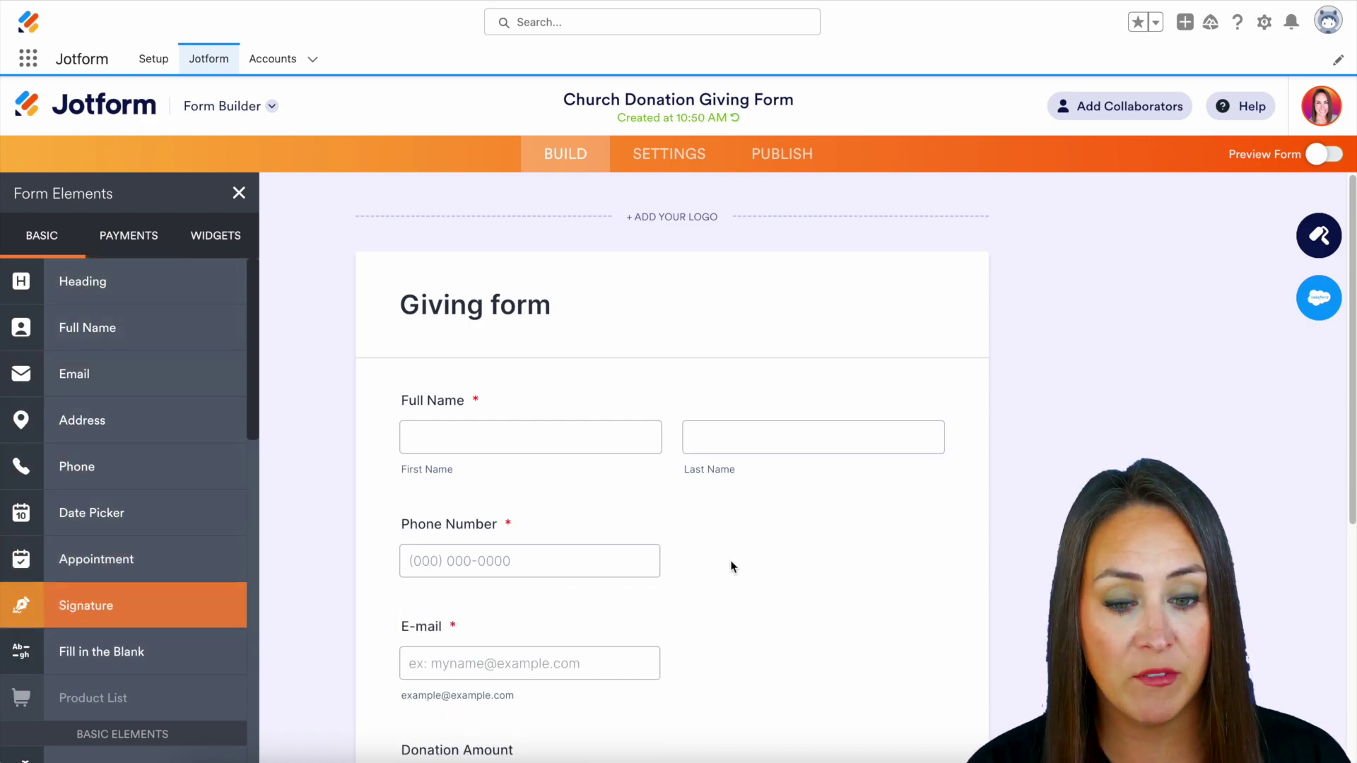
pyautogui.scroll(-10, 353, 612)
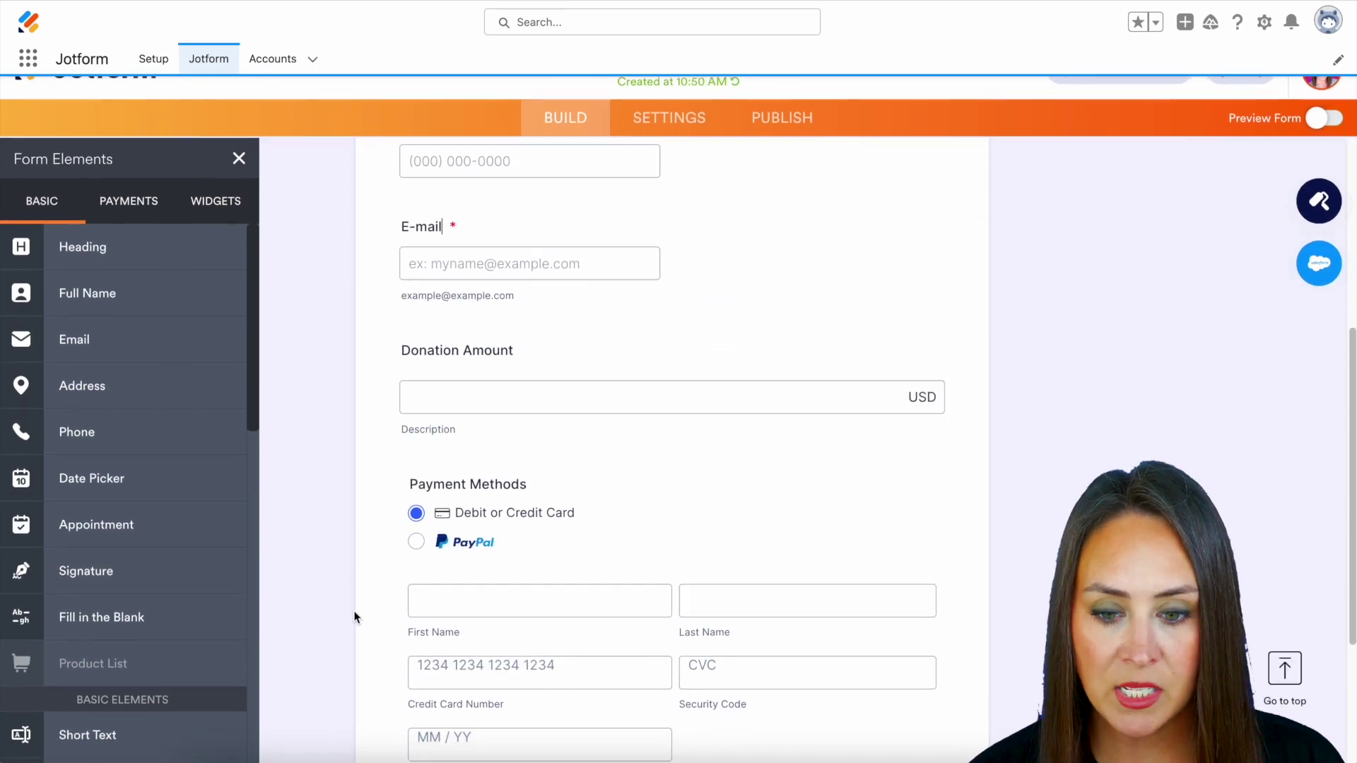
pyautogui.scroll(3, 671, 323)
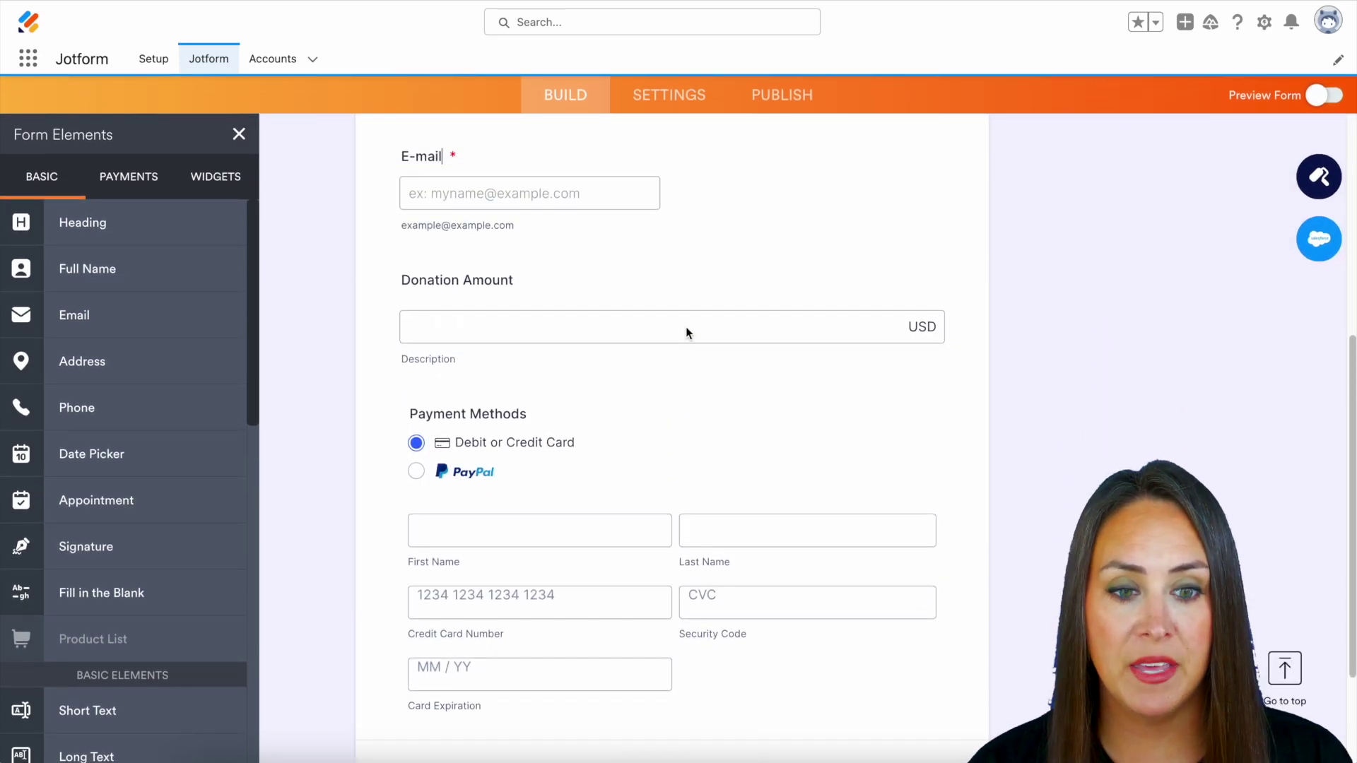
# Check the Donation Amount payment settings, then delete that PayPal field.
pyautogui.click(514, 293)
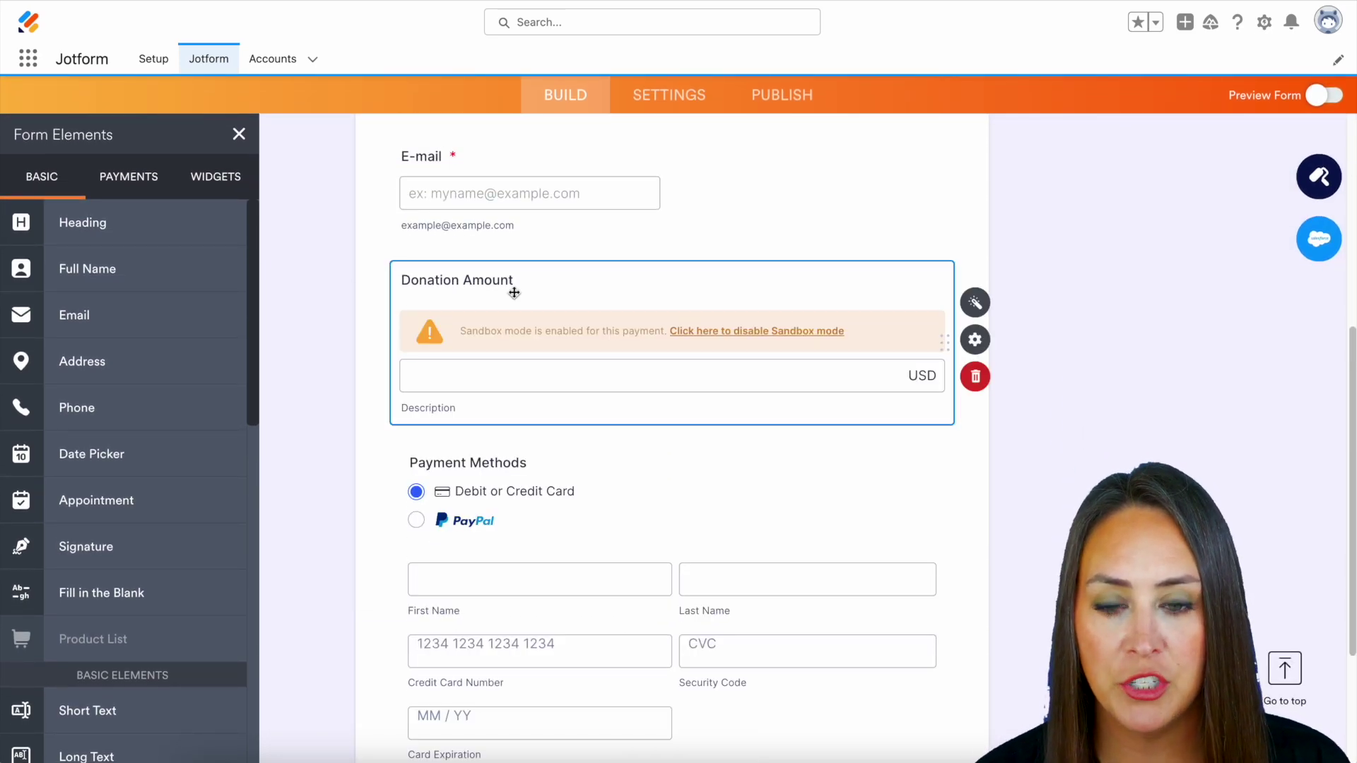
pyautogui.click(975, 304)
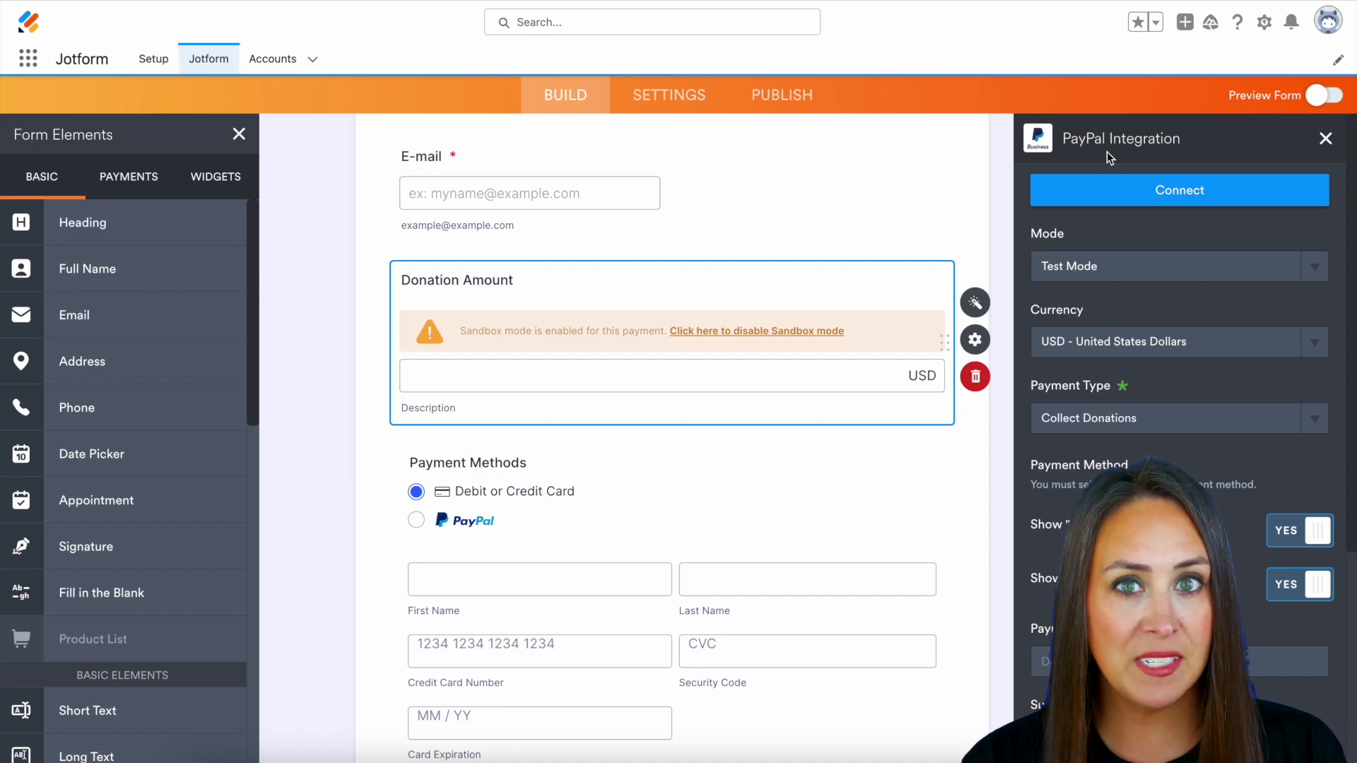
pyautogui.click(989, 380)
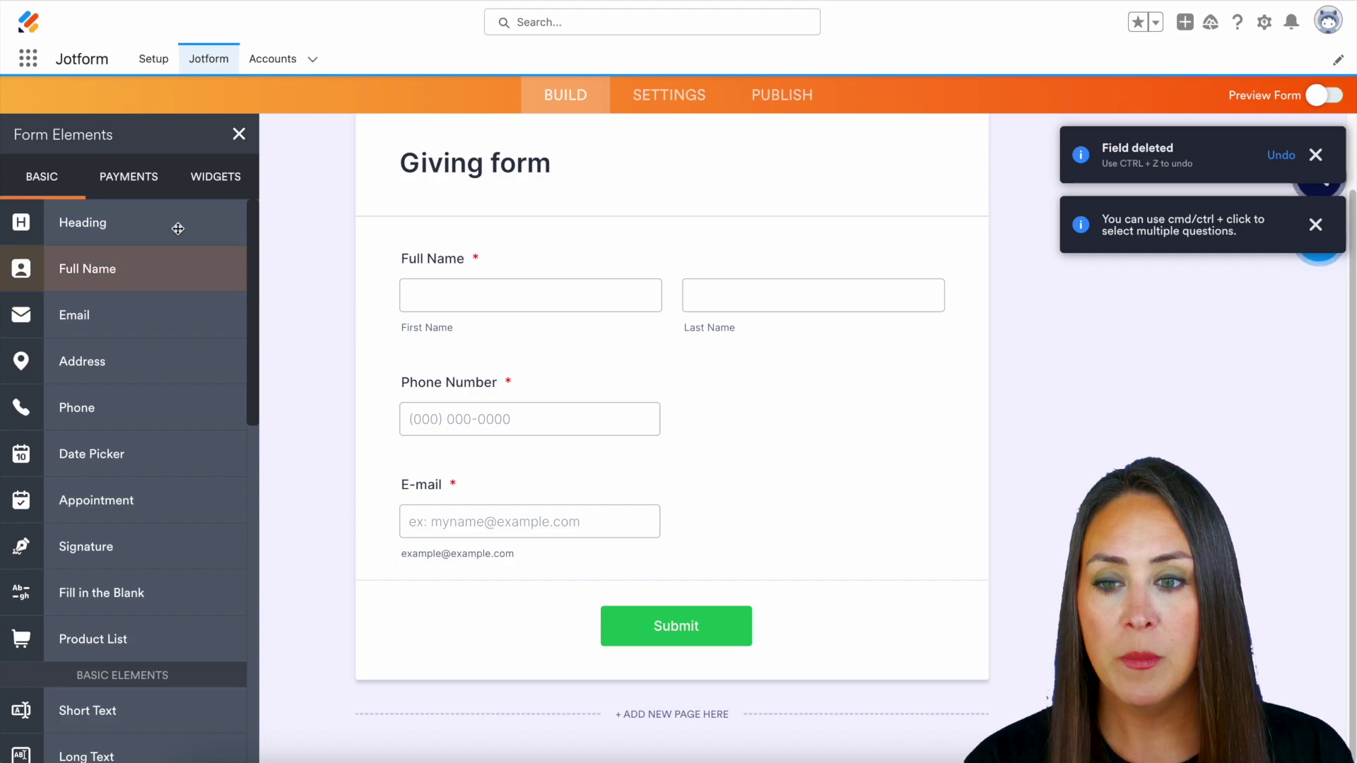
# Add a Stripe payment block below the E-mail field and connect Stripe.
pyautogui.click(137, 178)
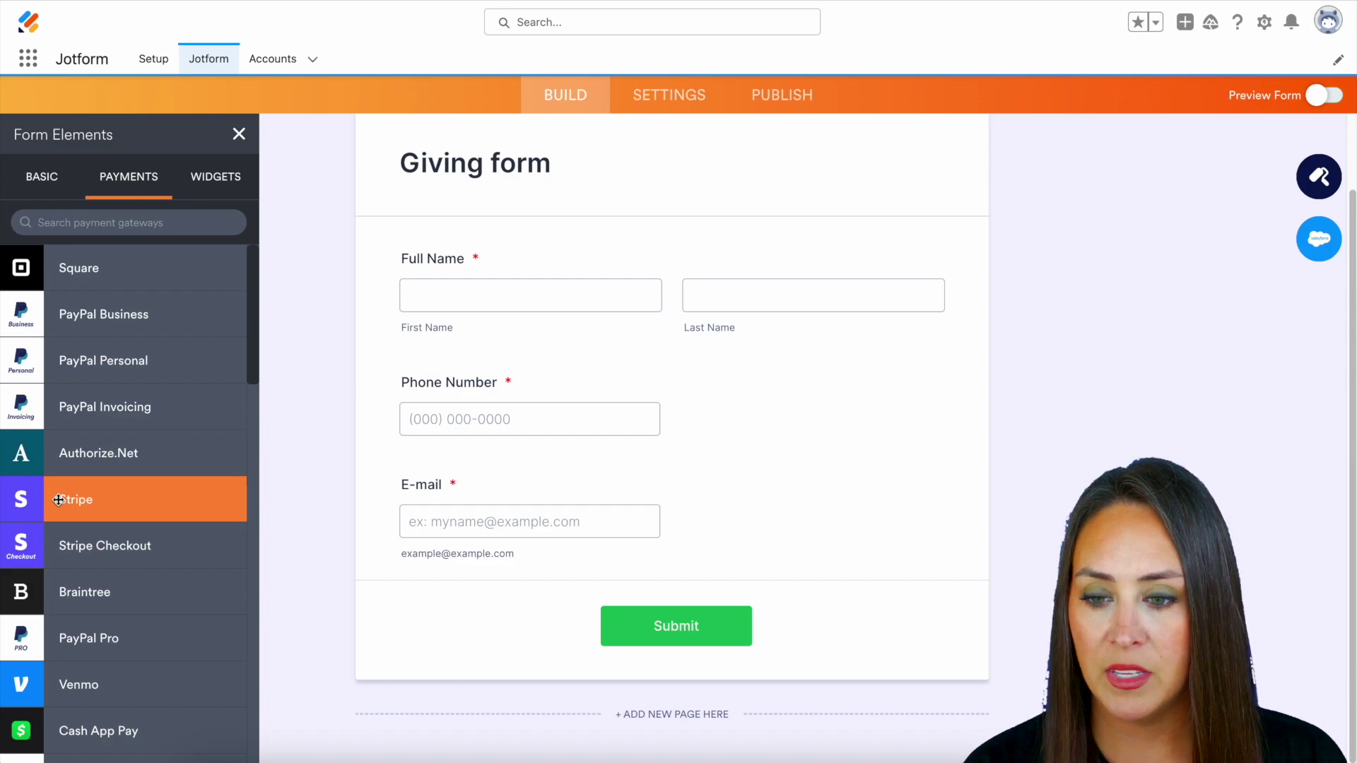
pyautogui.moveTo(58, 499); pyautogui.dragTo(623, 533)
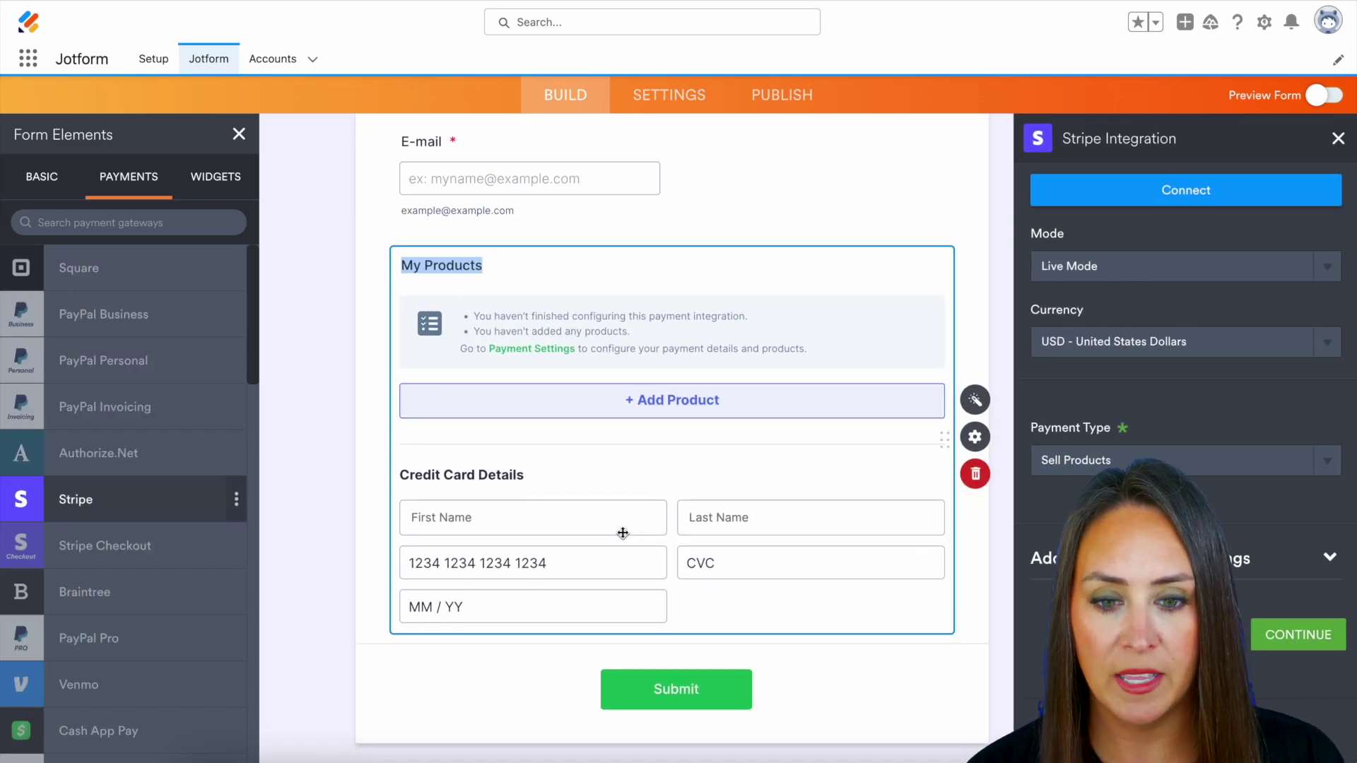
pyautogui.click(1175, 193)
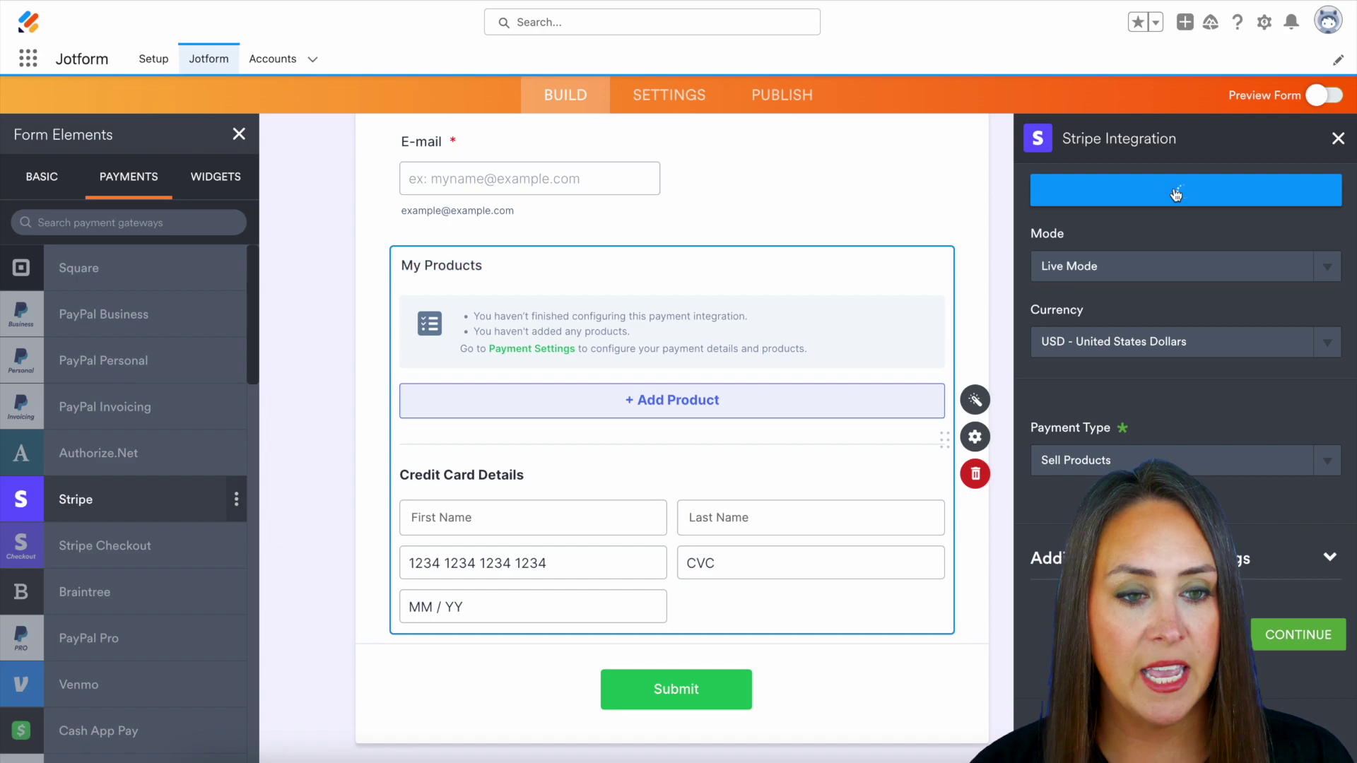
# Set Stripe to Test Mode with payment type Collect Donations.
pyautogui.click(1172, 265)
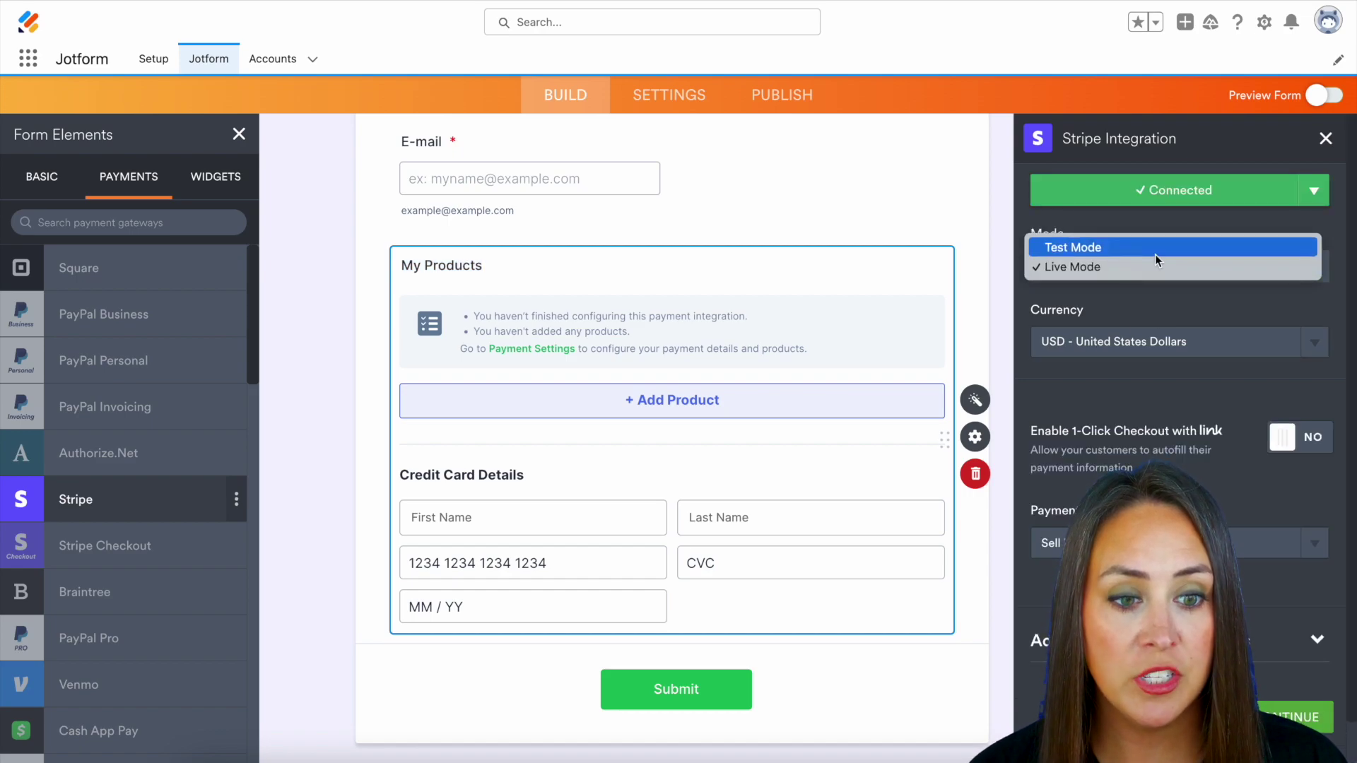
pyautogui.click(1117, 246)
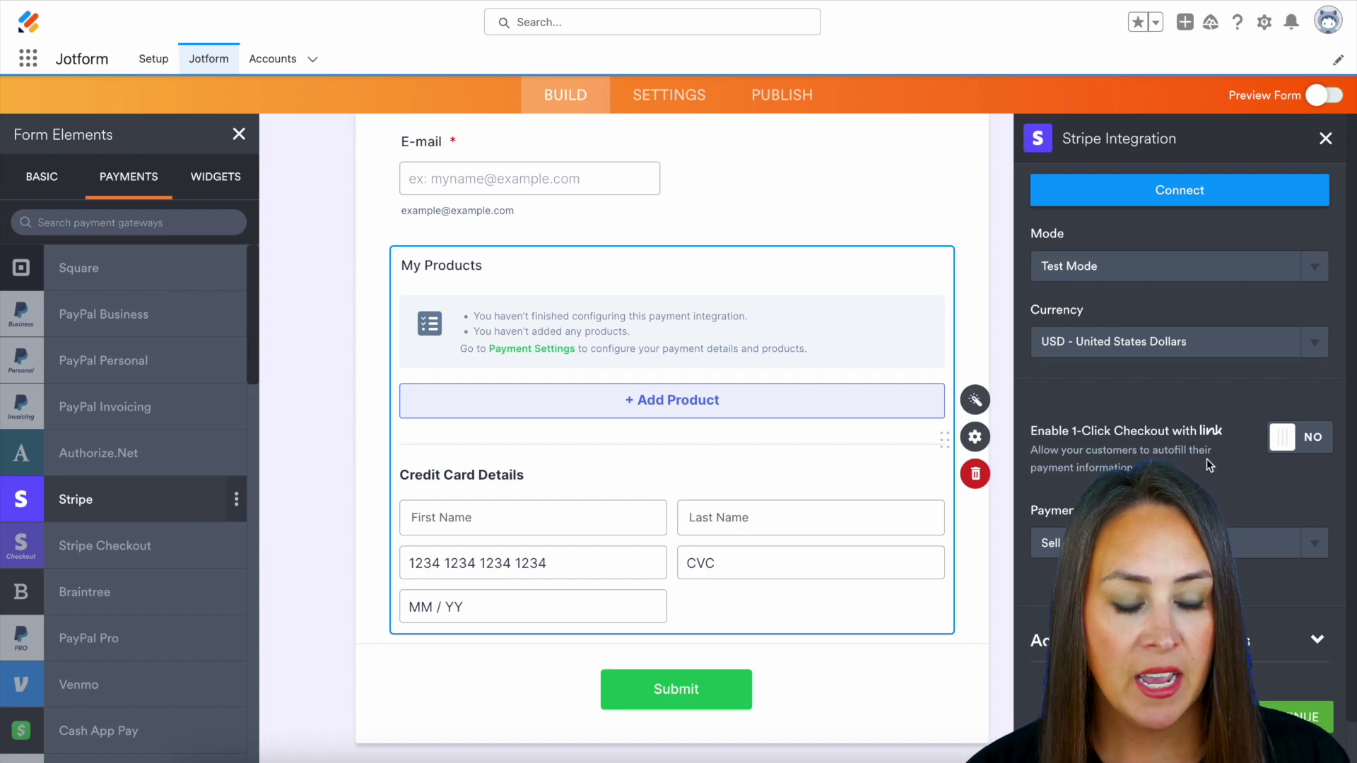
pyautogui.scroll(-1, 1207, 460)
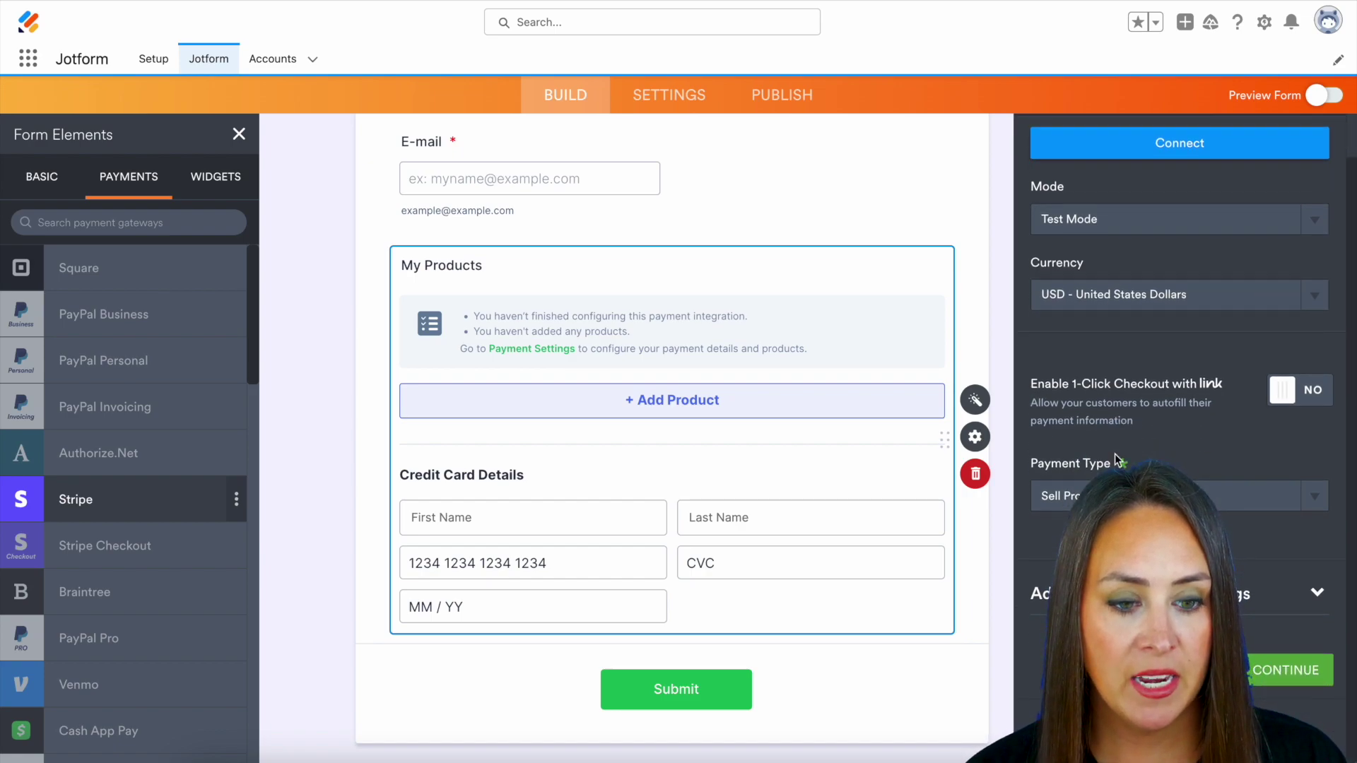
pyautogui.click(1234, 500)
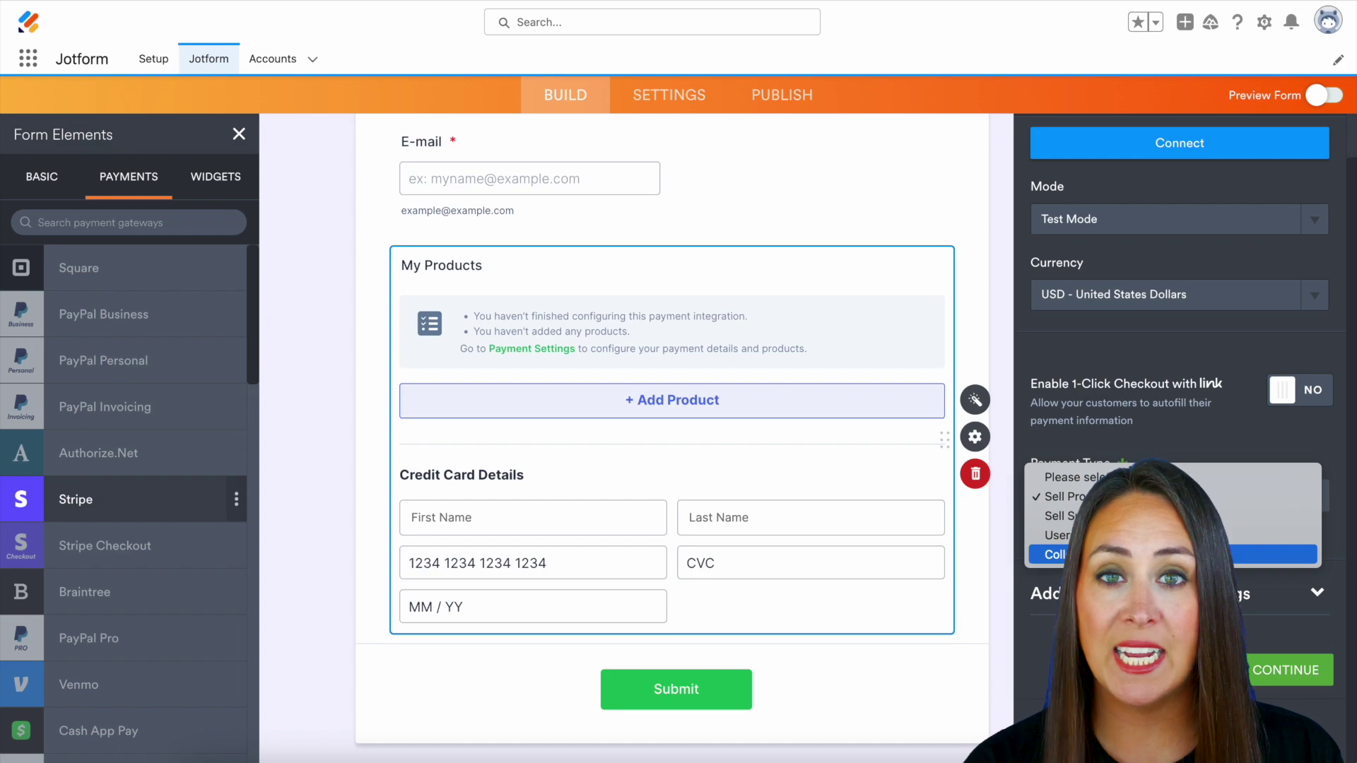
pyautogui.click(1259, 554)
# Replace the Stripe field's 'My Products' label with 'Donation Amount' and deselect it.
pyautogui.scroll(-1, 1259, 560)
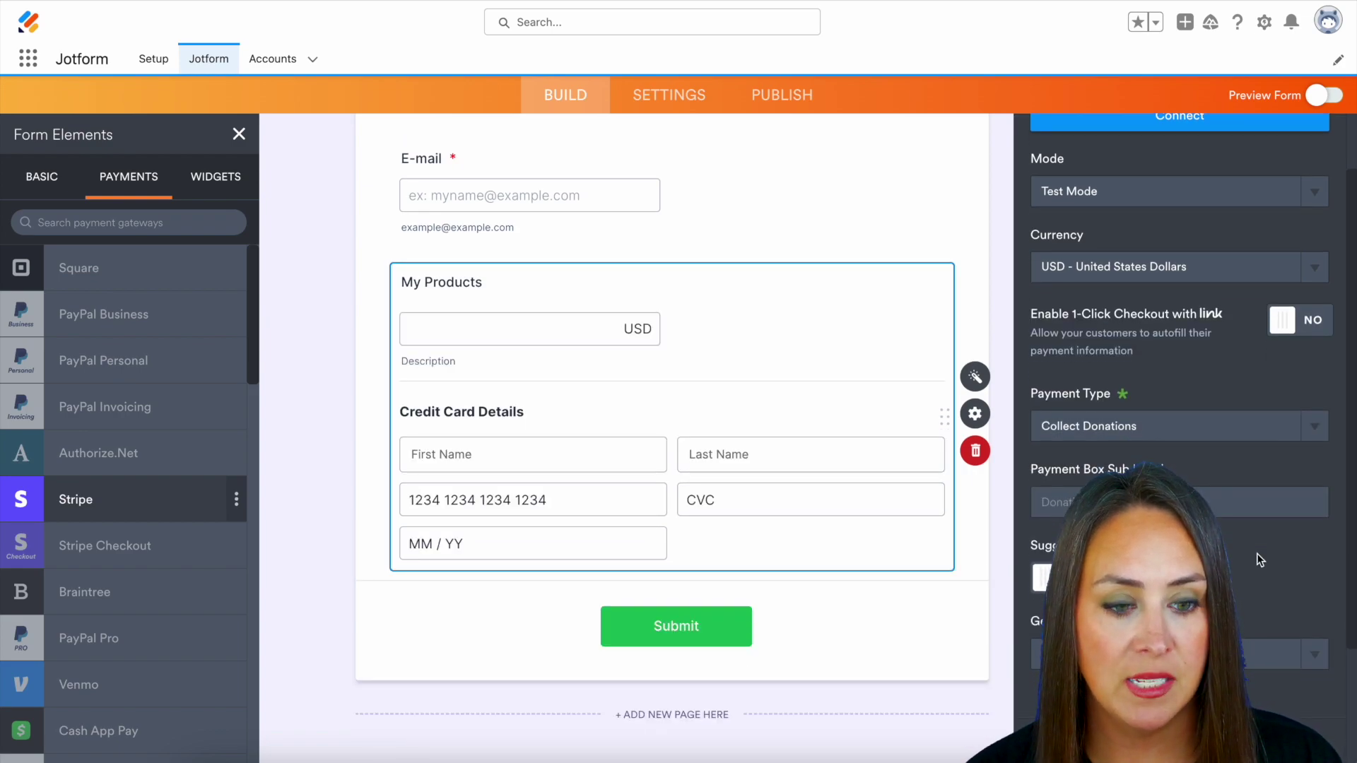
pyautogui.tripleClick(461, 267)
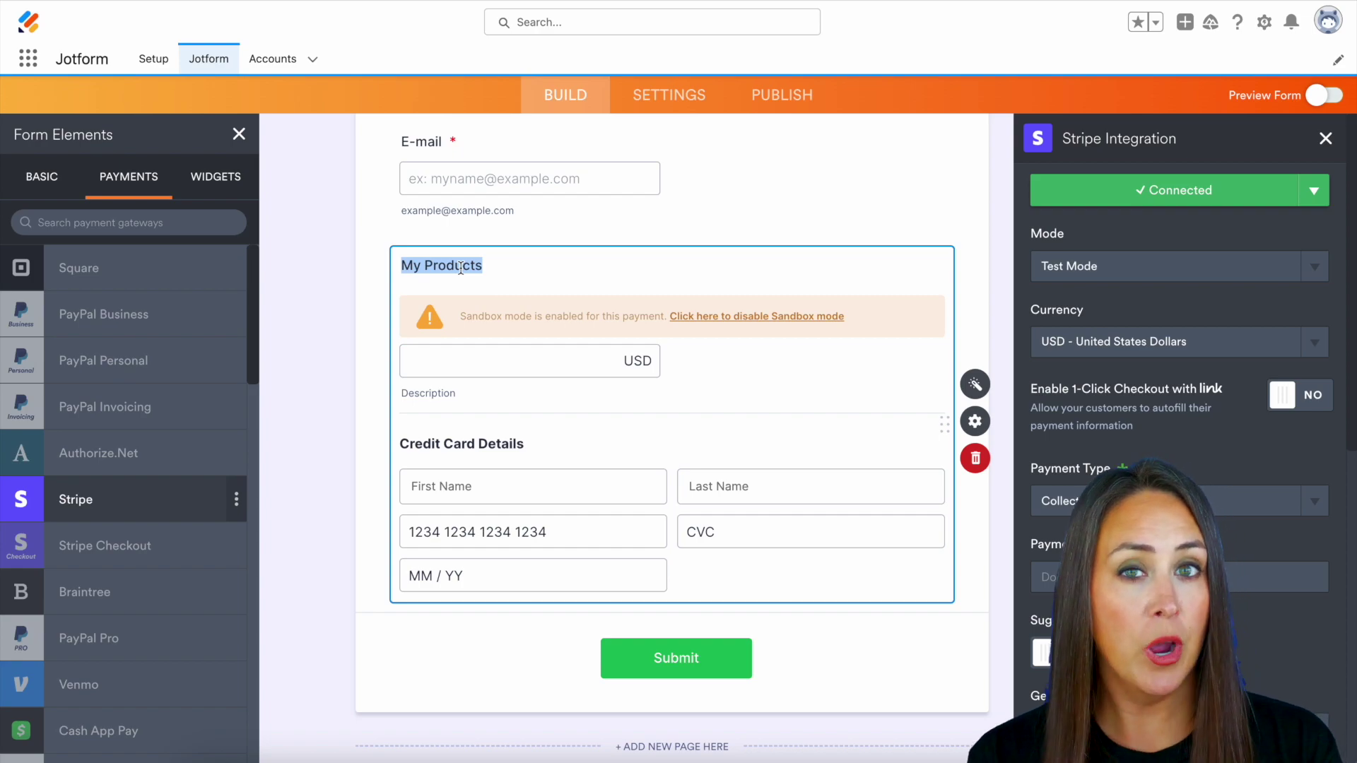
pyautogui.write('DOnat')
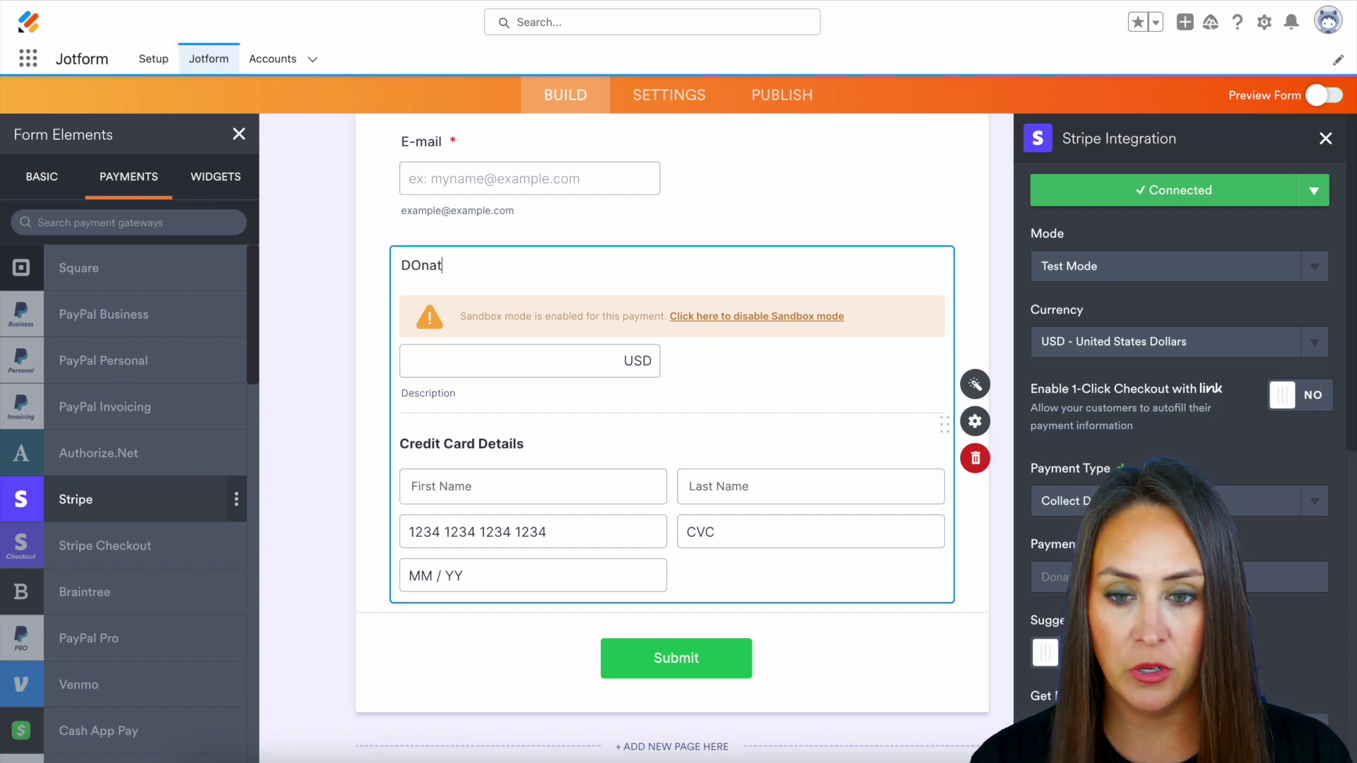
pyautogui.press('BackSpace')
pyautogui.press('BackSpace')
pyautogui.press('BackSpace')
pyautogui.press('BackSpace')
pyautogui.write('onation AMou')
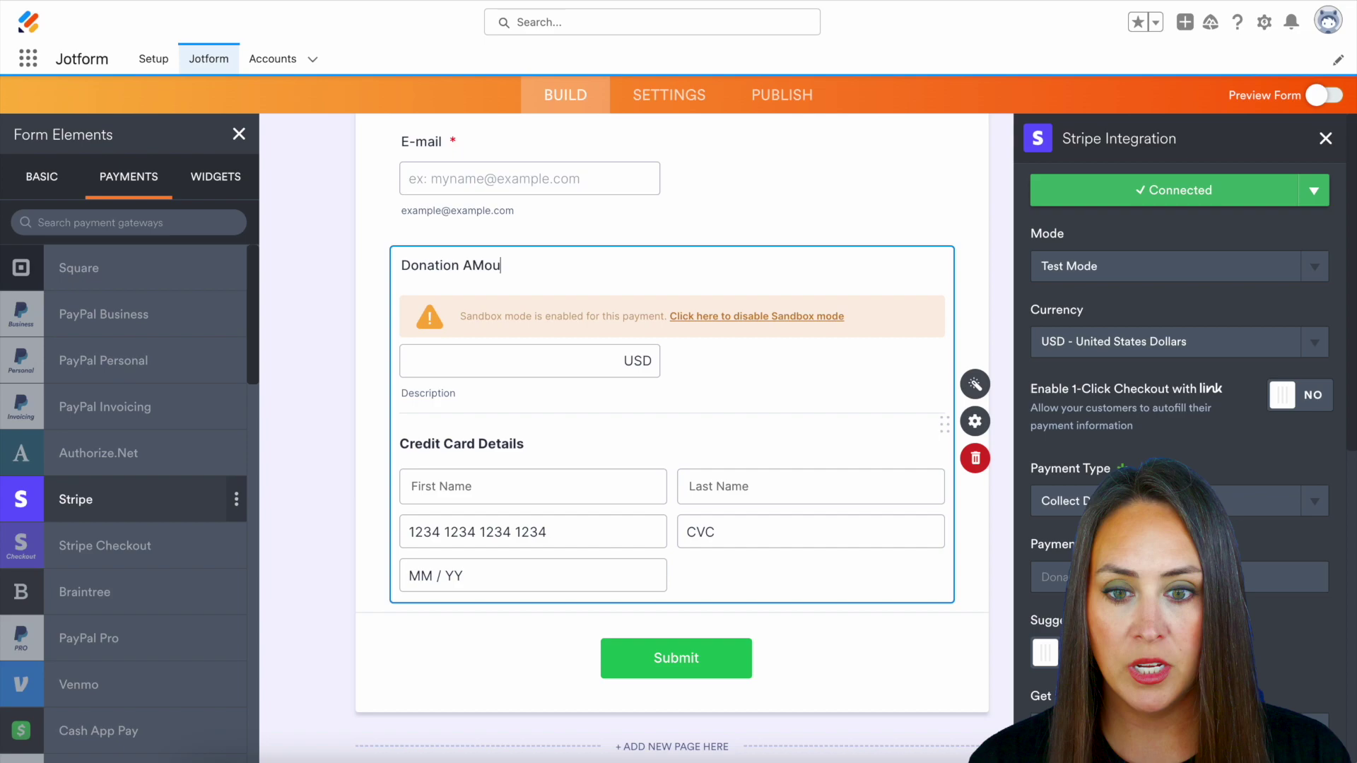
pyautogui.press('BackSpace')
pyautogui.write('mount')
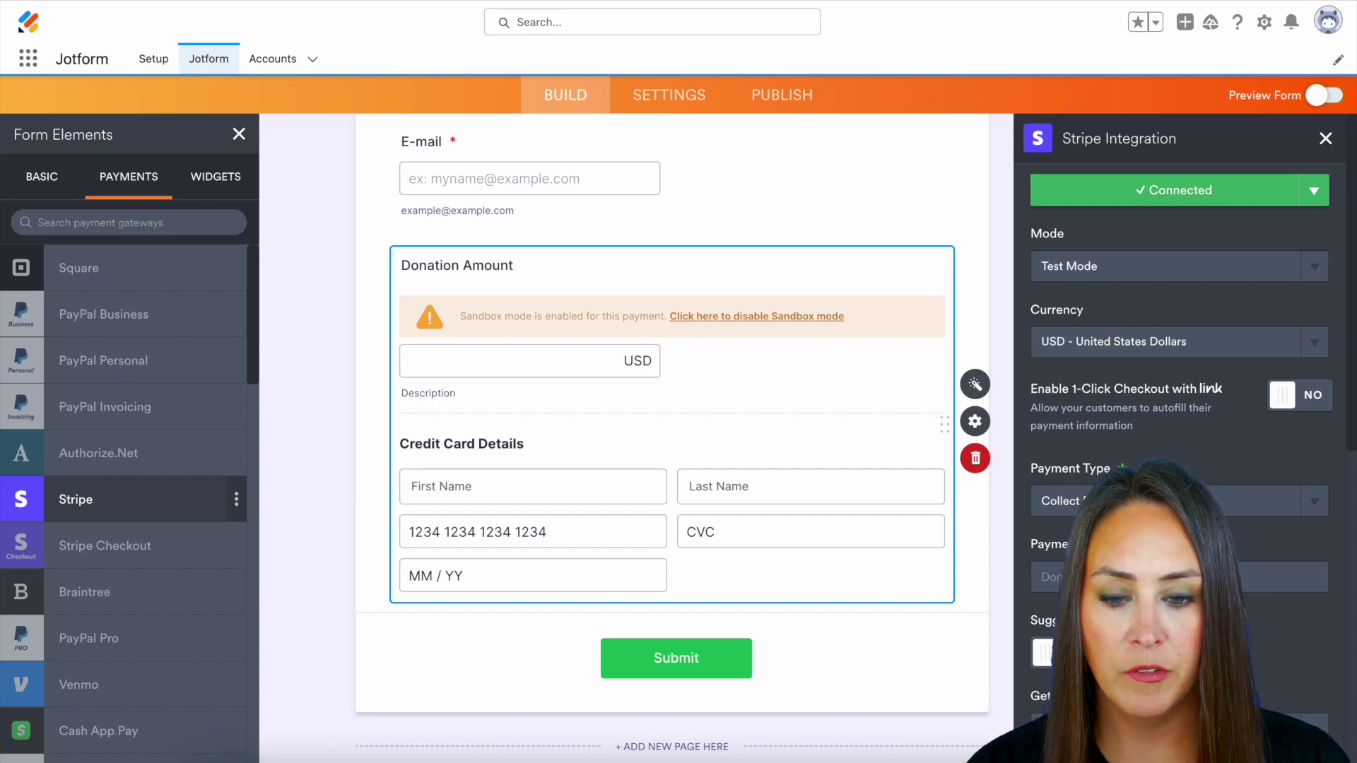
pyautogui.click(1037, 526)
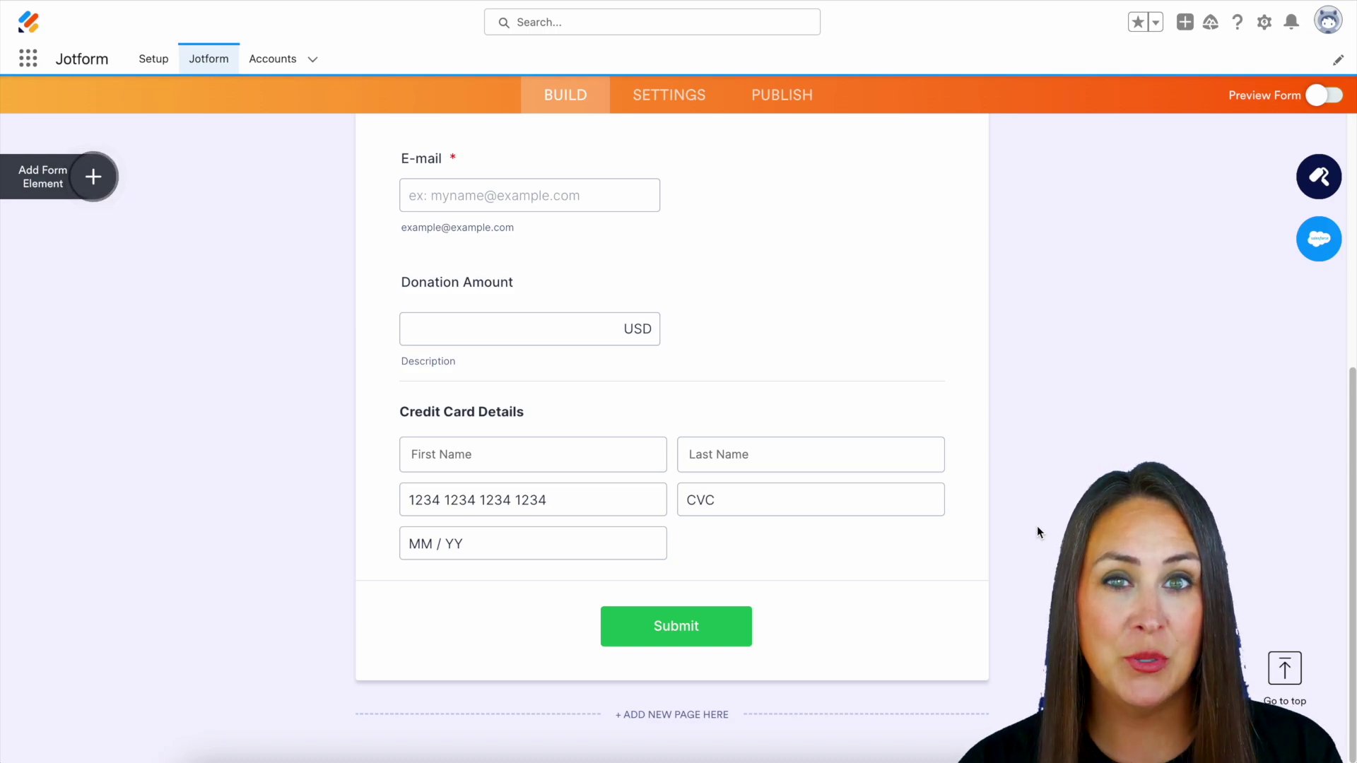
pyautogui.scroll(5, 1037, 526)
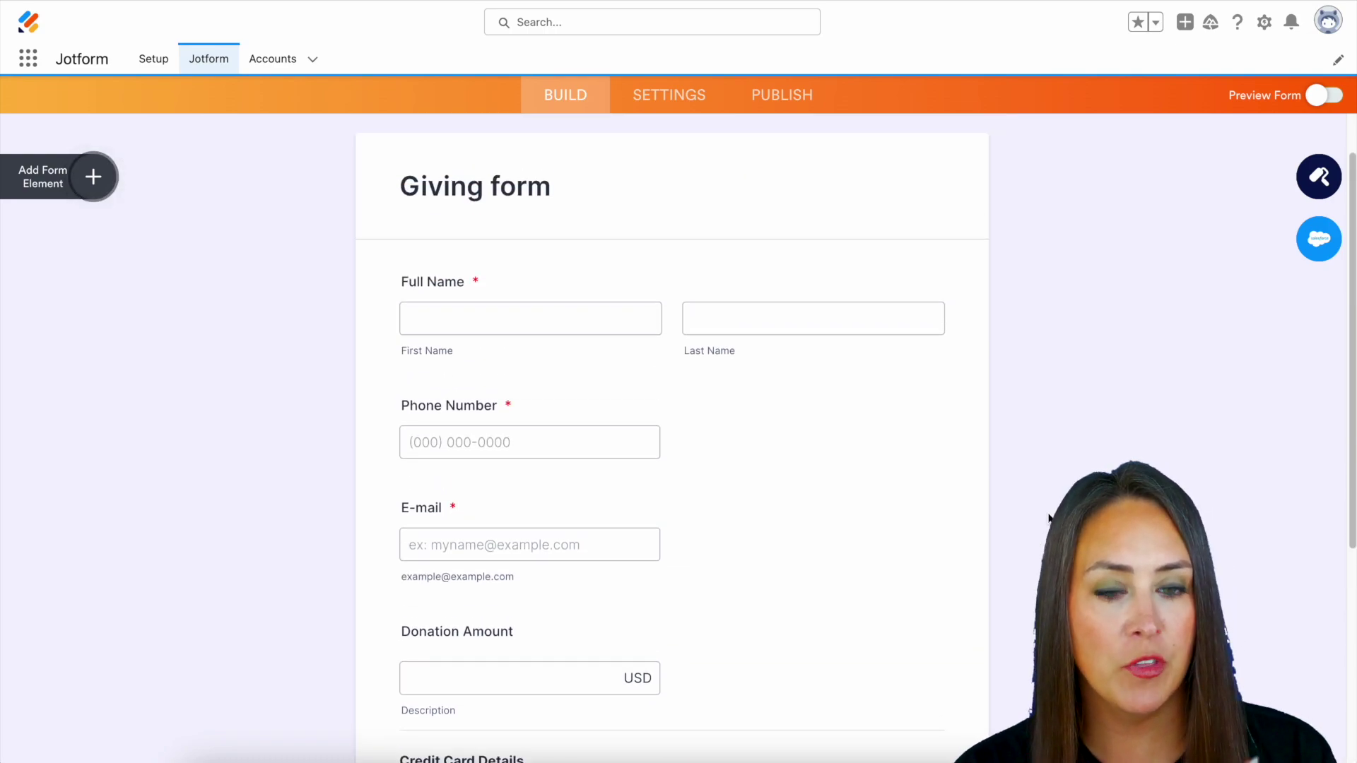
# Set the Salesforce integration to create Account records, mapping Full Name to Account Name.
pyautogui.click(1320, 244)
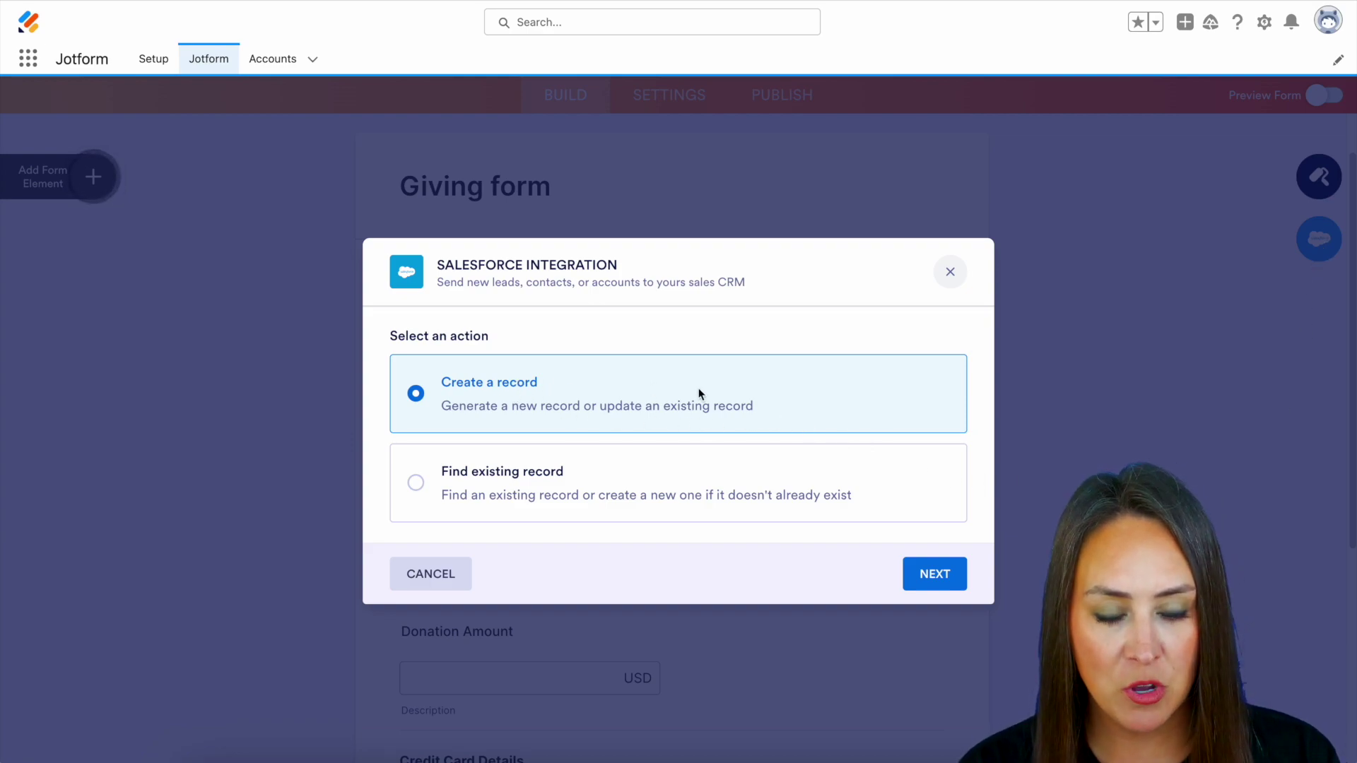
pyautogui.click(931, 573)
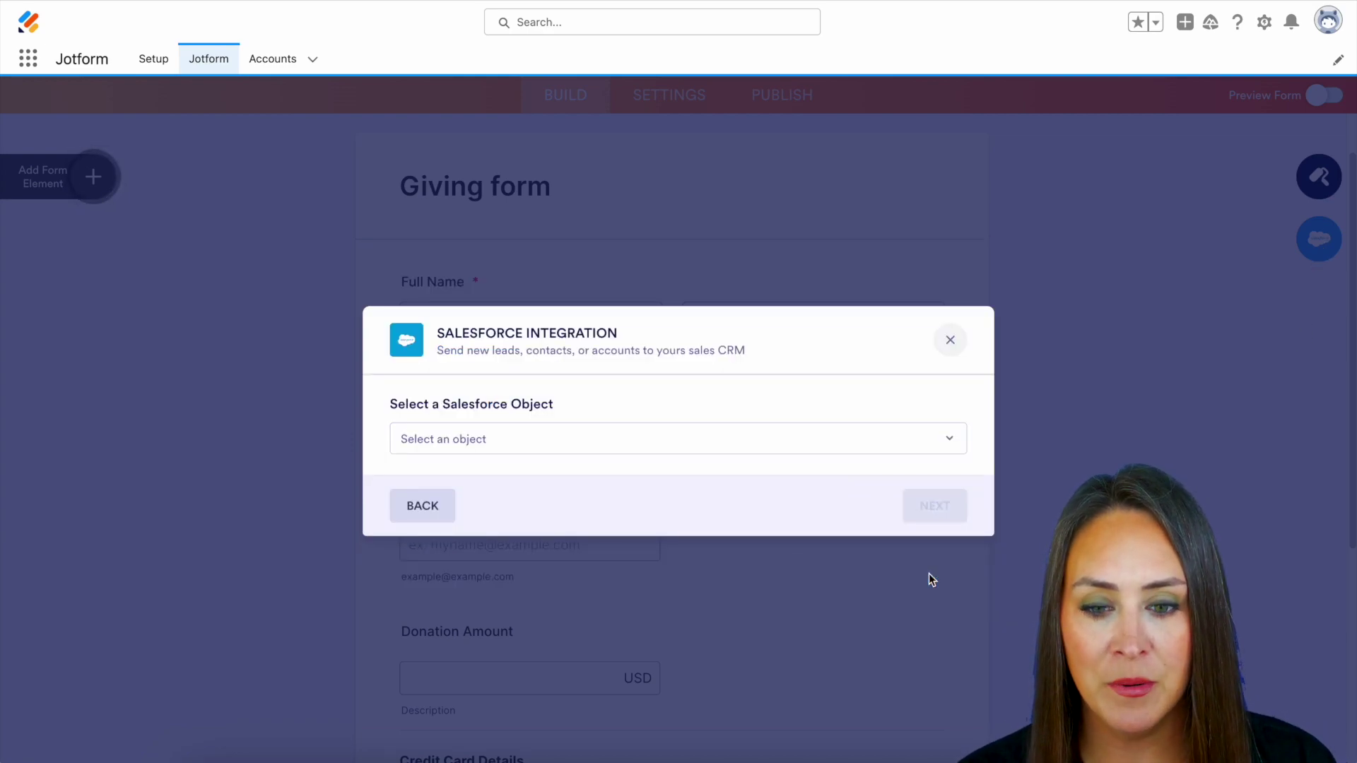
pyautogui.click(929, 445)
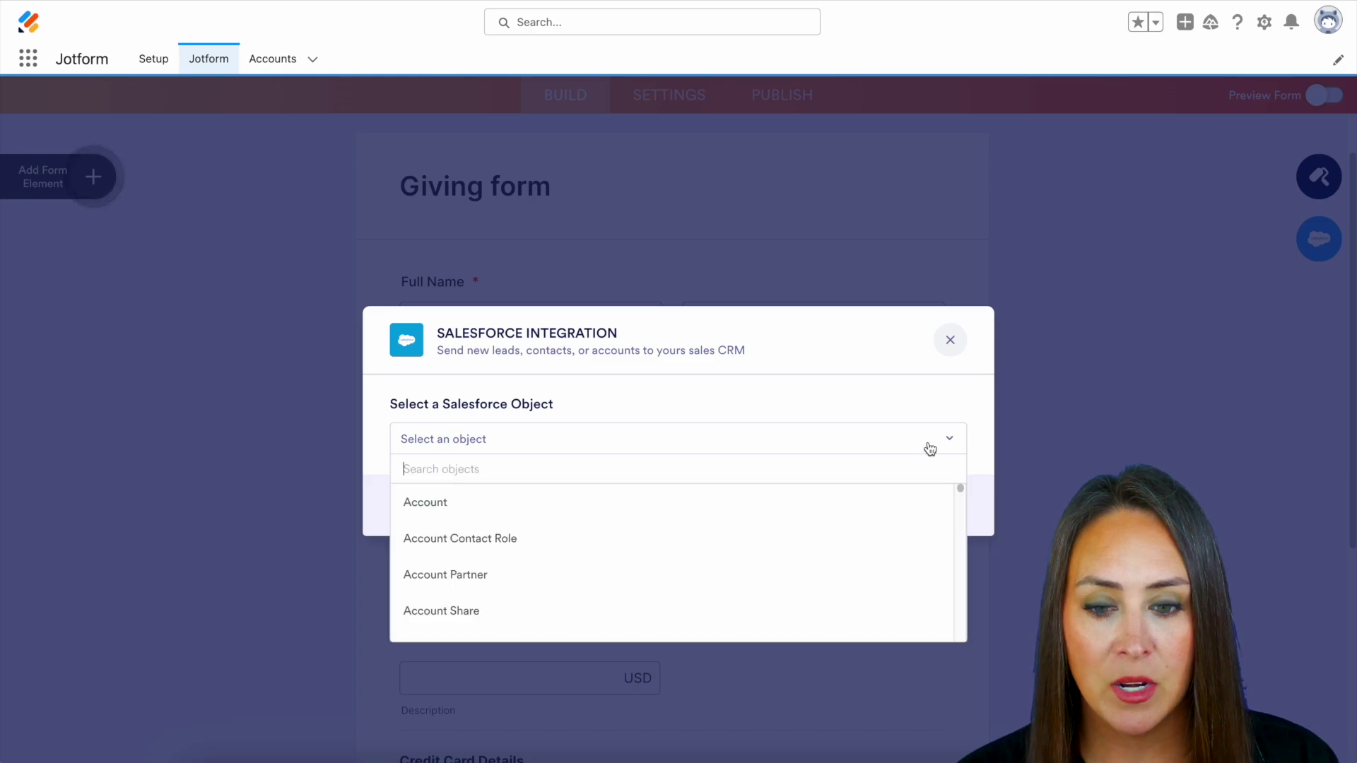
pyautogui.click(435, 511)
pyautogui.click(939, 509)
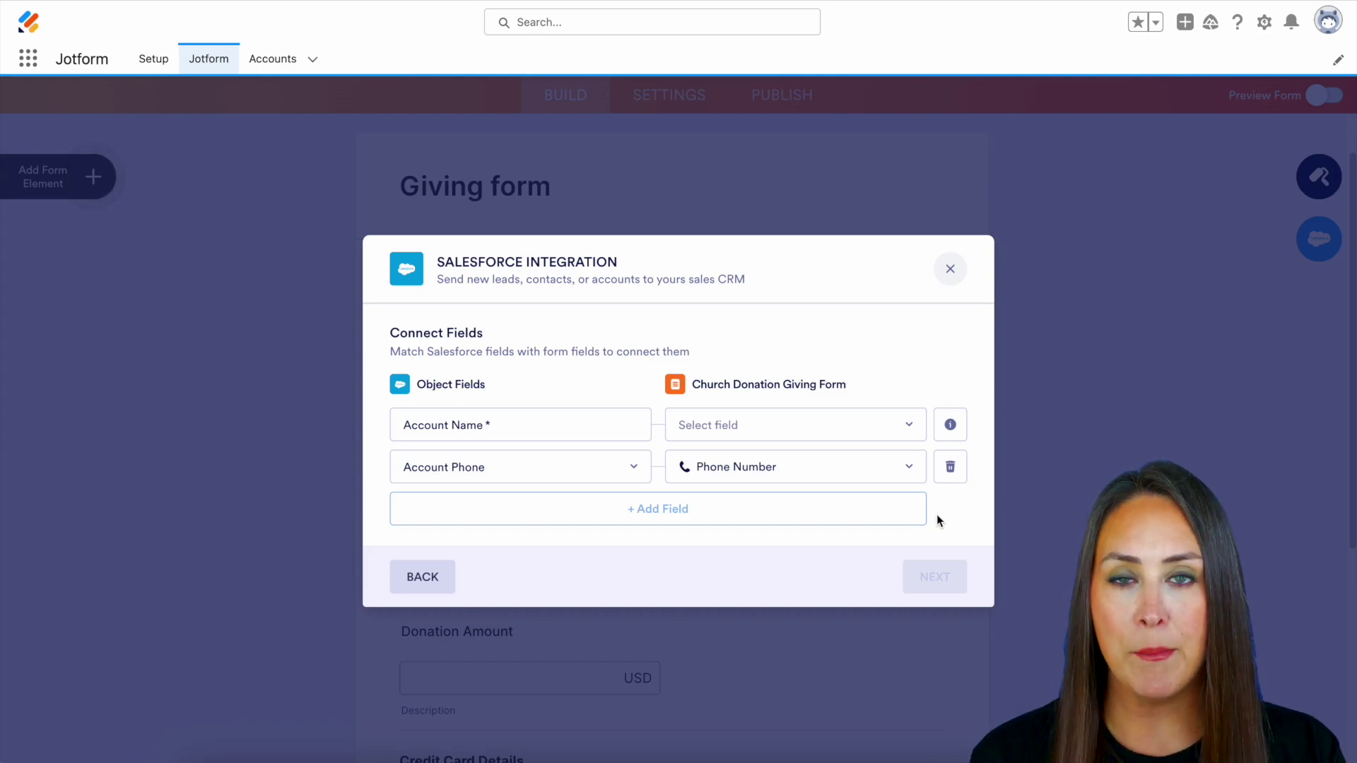
pyautogui.click(811, 432)
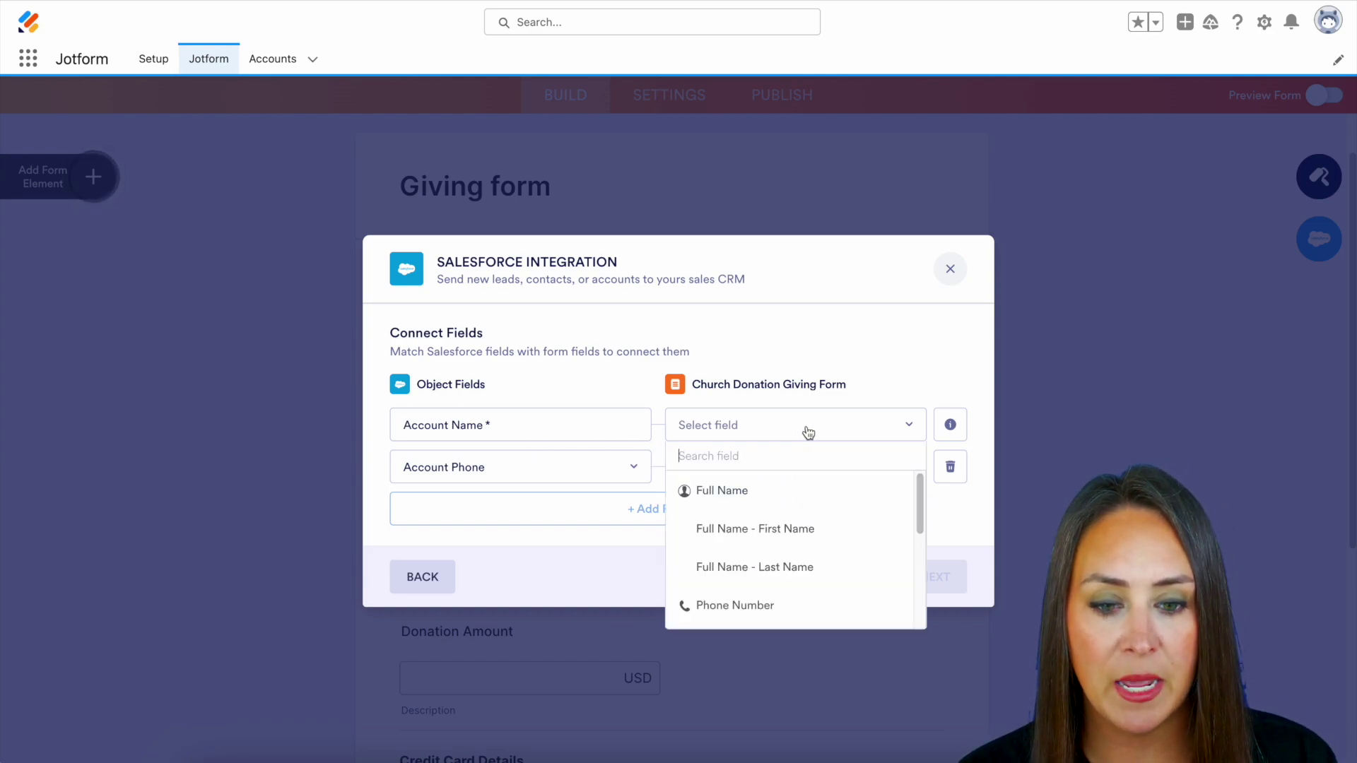
pyautogui.click(752, 495)
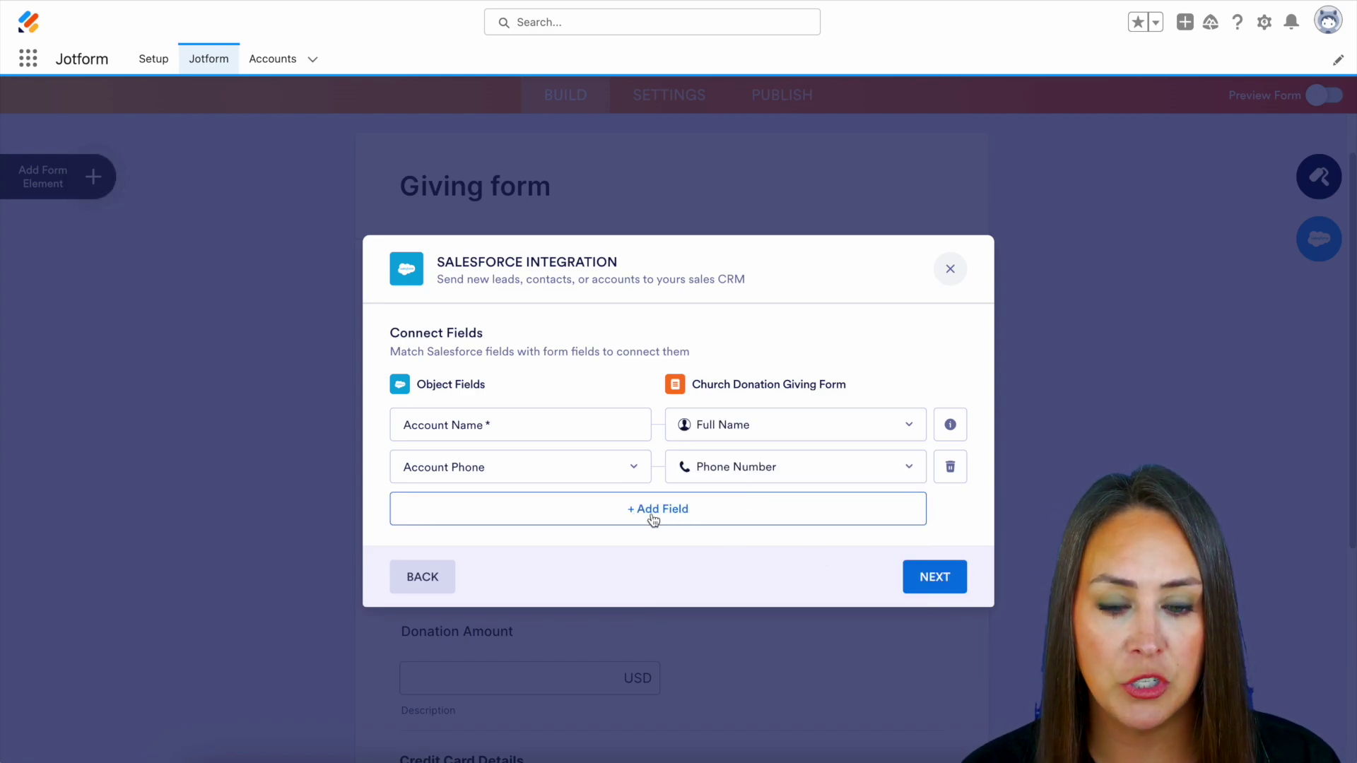
# Turn on Update record matching Account Name to Full Name, then save the integration.
pyautogui.click(935, 577)
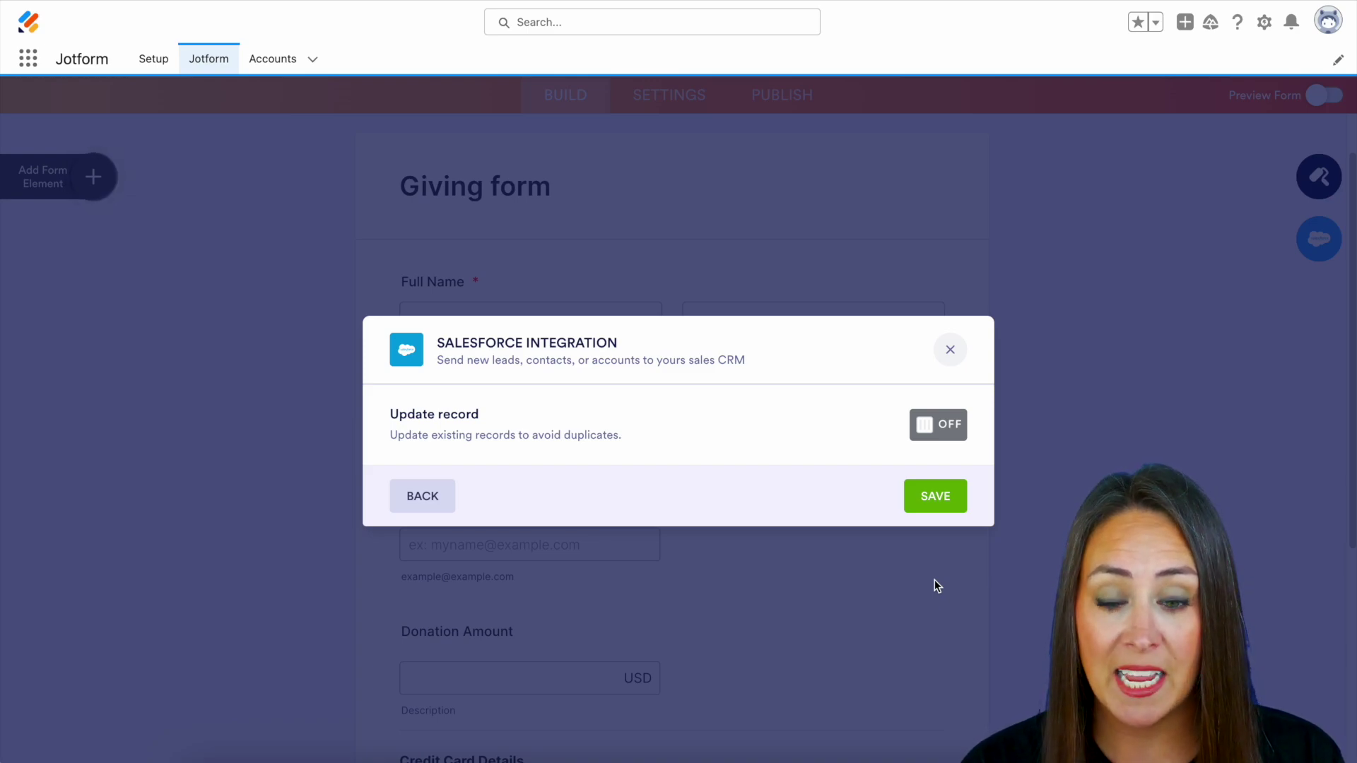
pyautogui.click(939, 425)
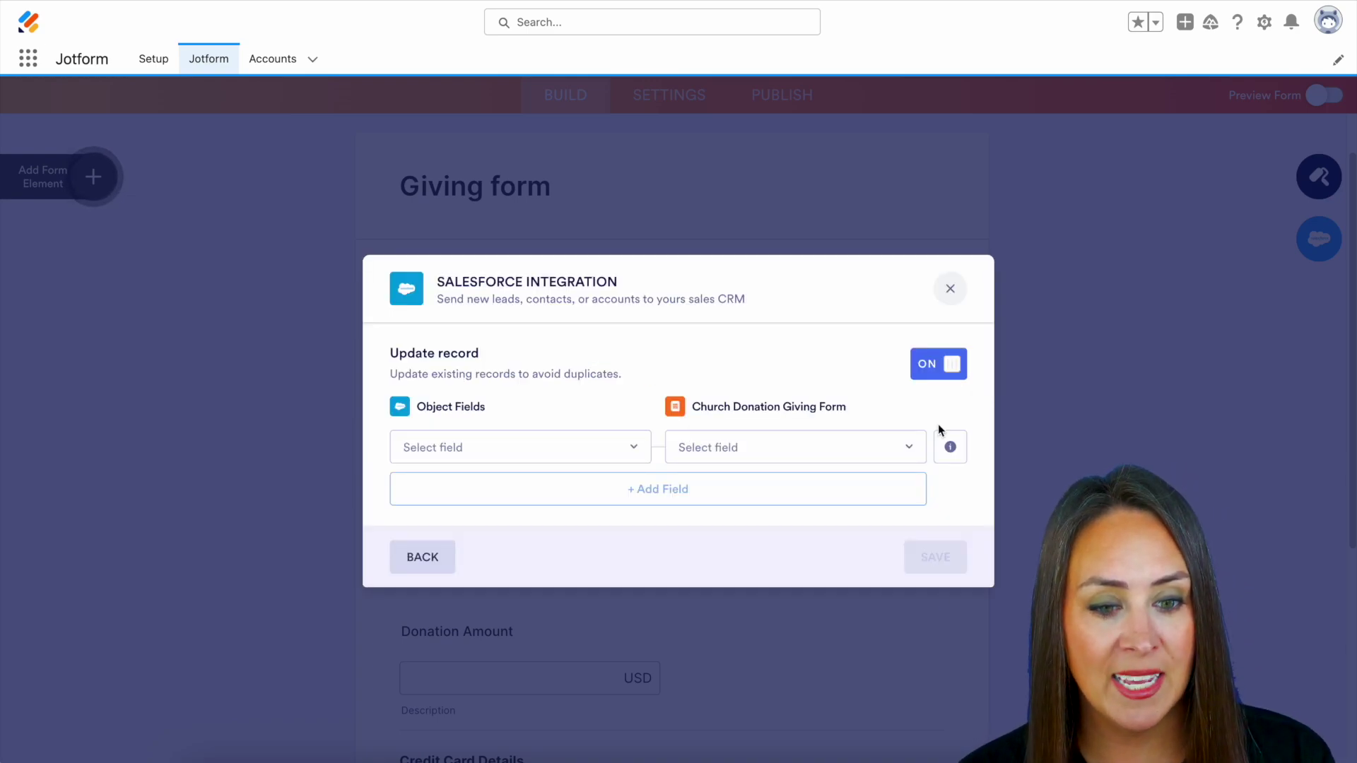
pyautogui.click(604, 456)
pyautogui.click(496, 514)
pyautogui.click(790, 458)
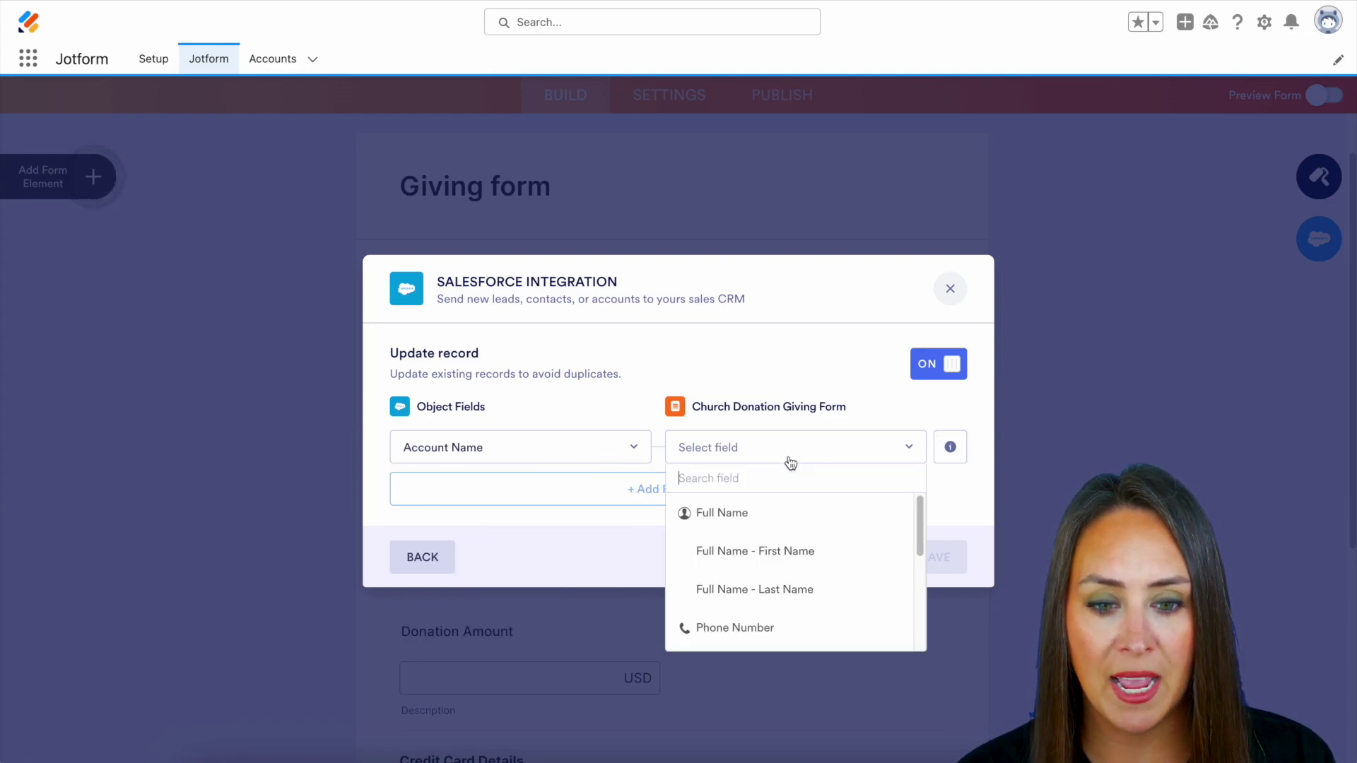
pyautogui.click(754, 517)
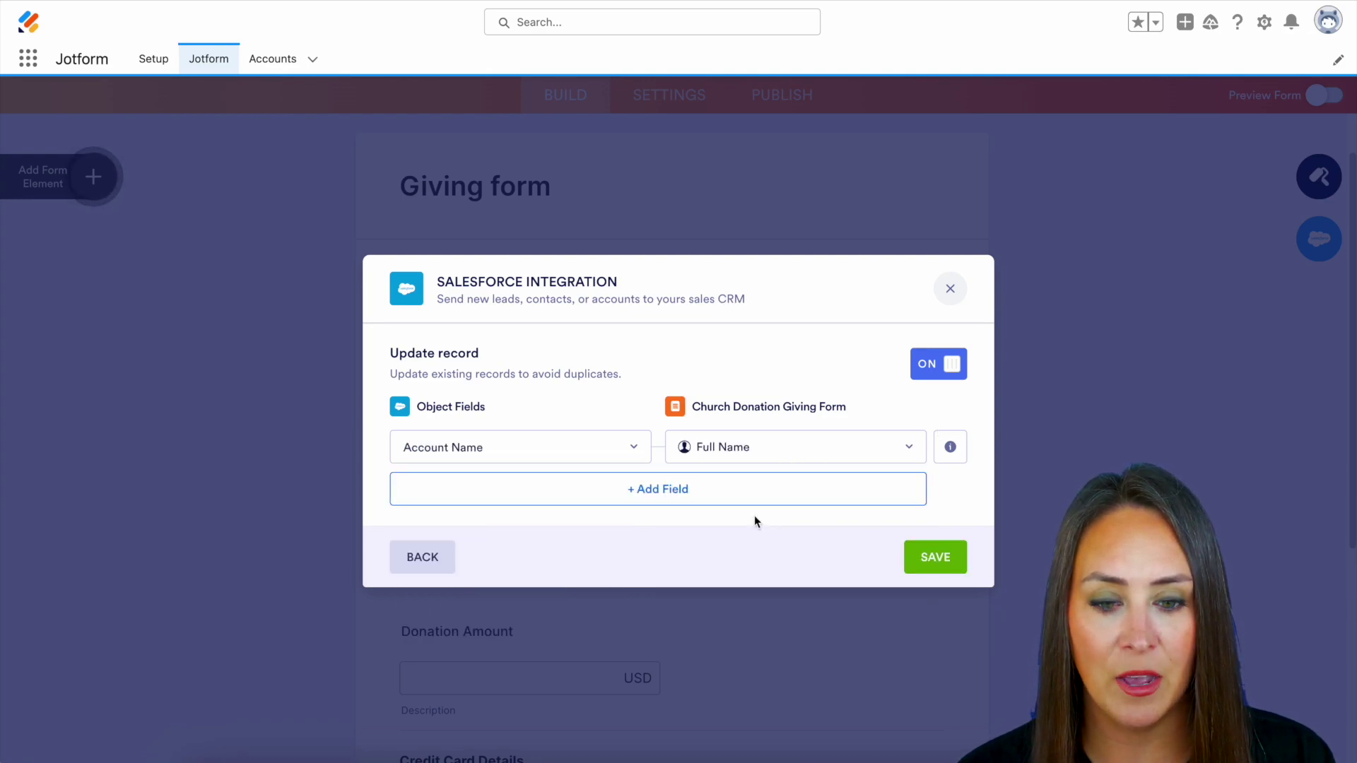
pyautogui.click(935, 557)
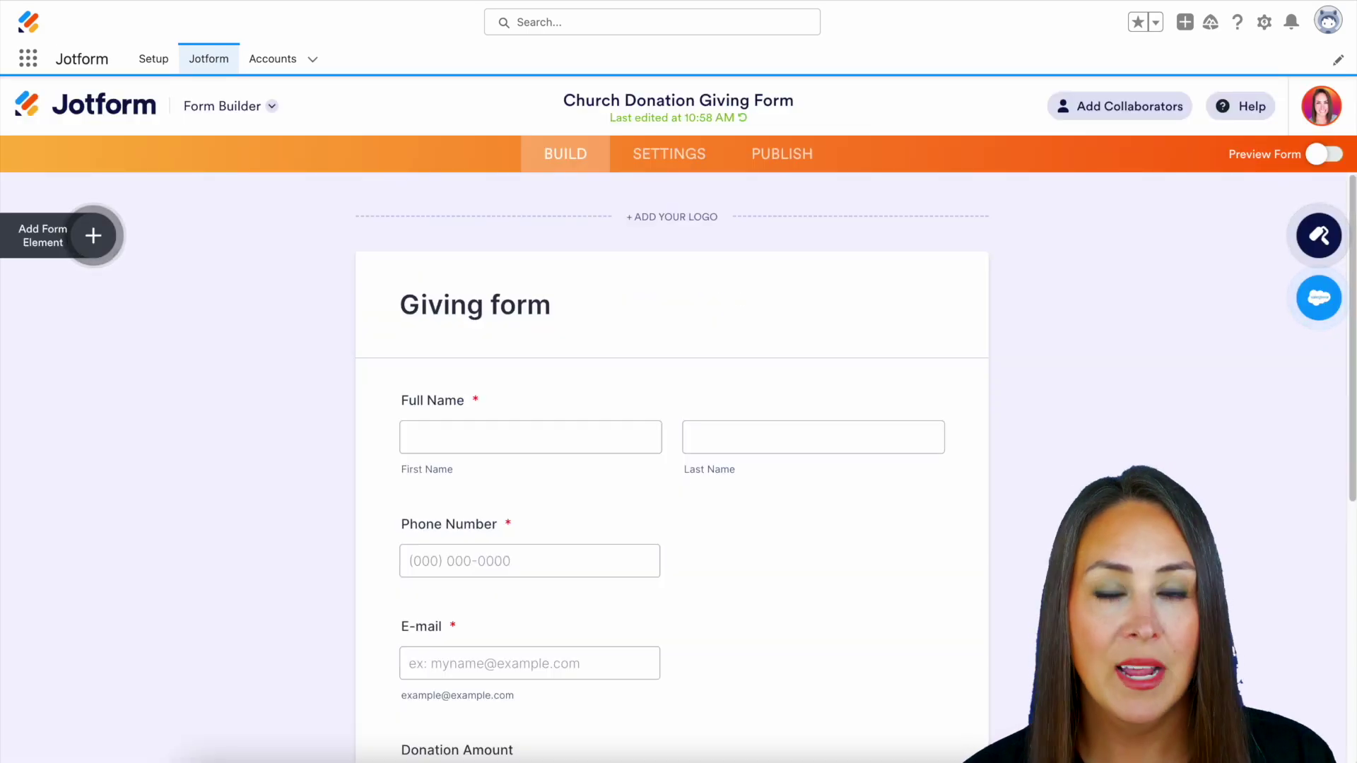
# Preview the form, fill it with sample data including a 123 USD donation, and submit.
pyautogui.click(1328, 155)
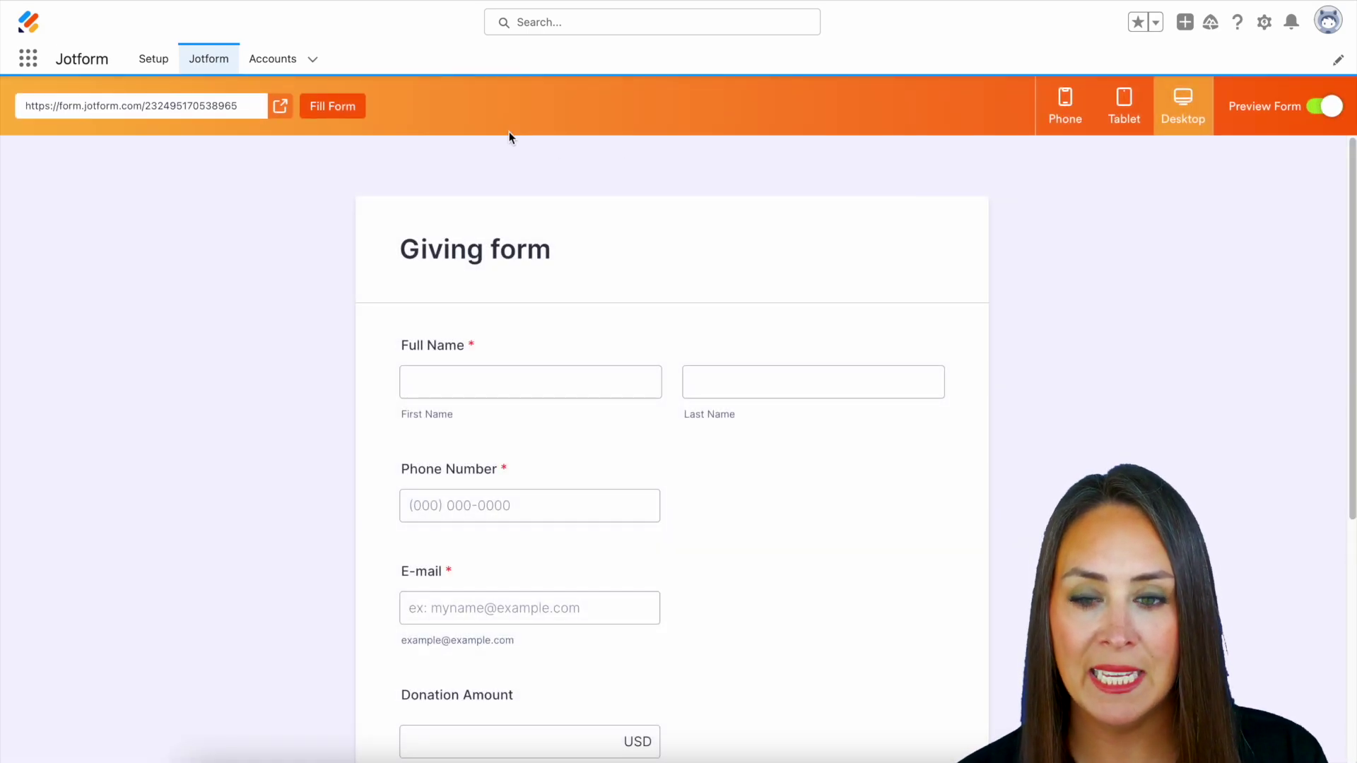
pyautogui.click(325, 110)
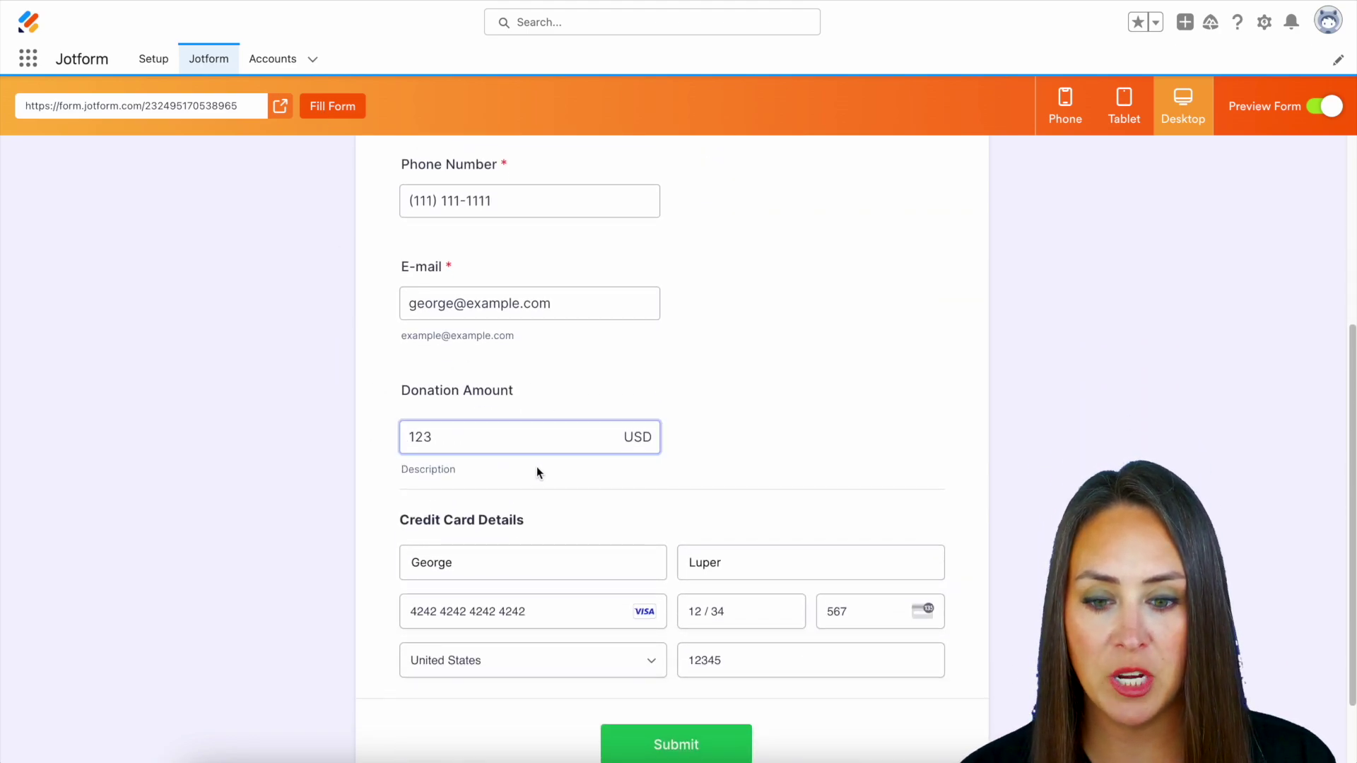
pyautogui.scroll(-2, 1009, 523)
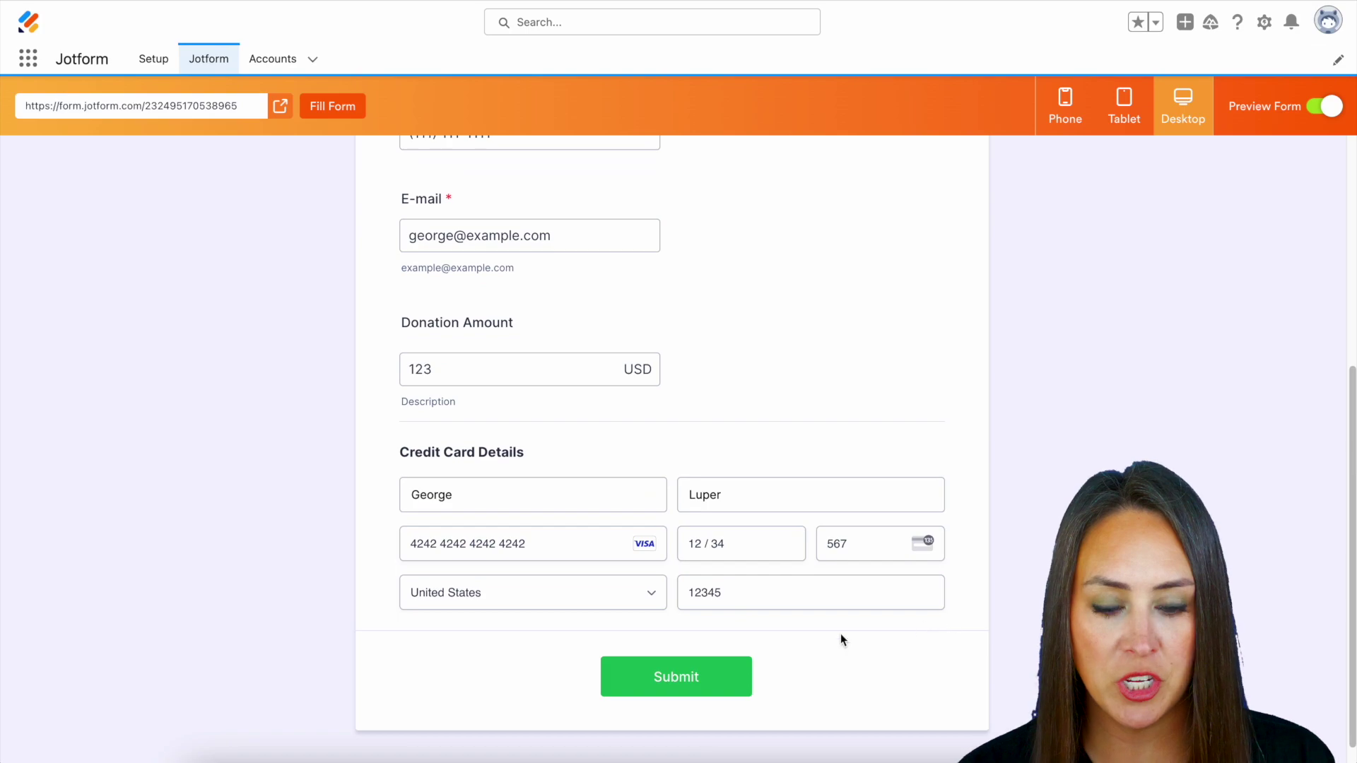
pyautogui.click(670, 682)
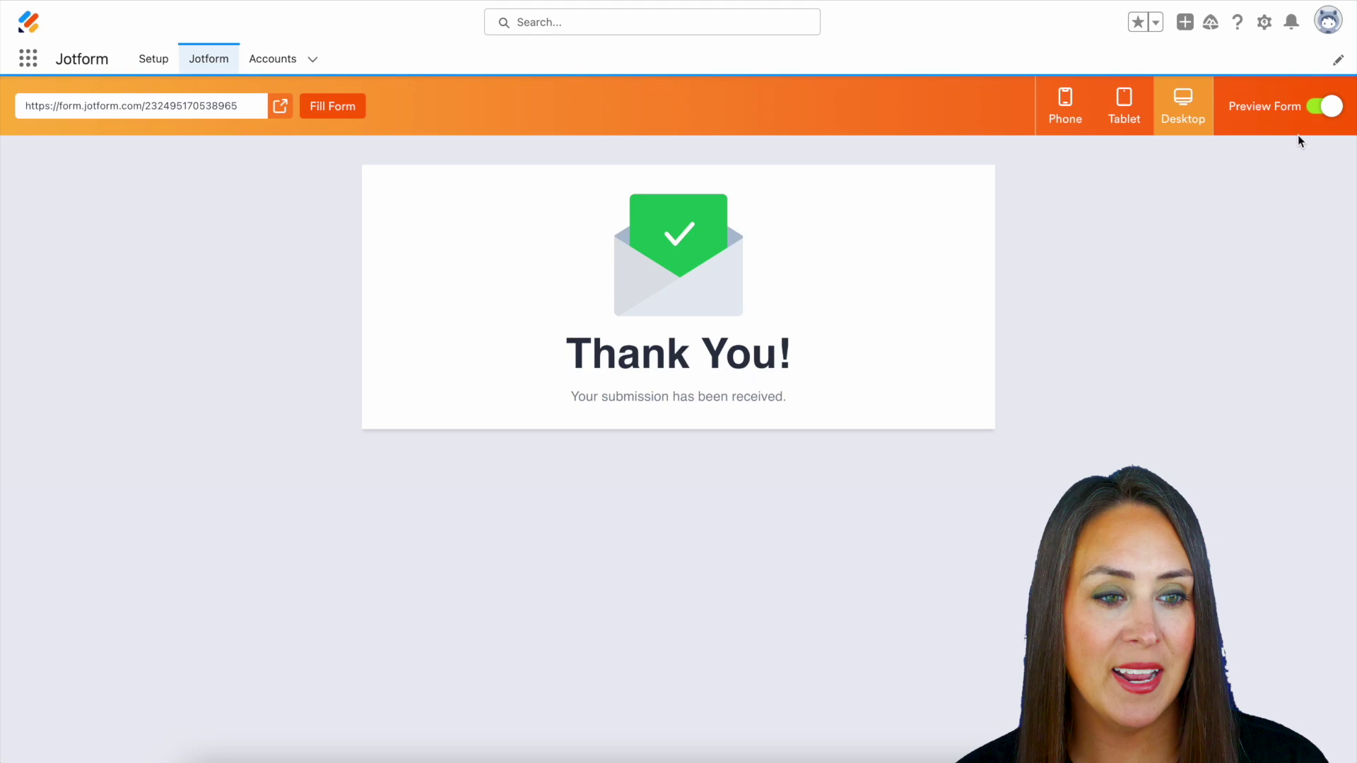
# Leave preview and view the form's submissions in Jotform Tables.
pyautogui.click(1325, 106)
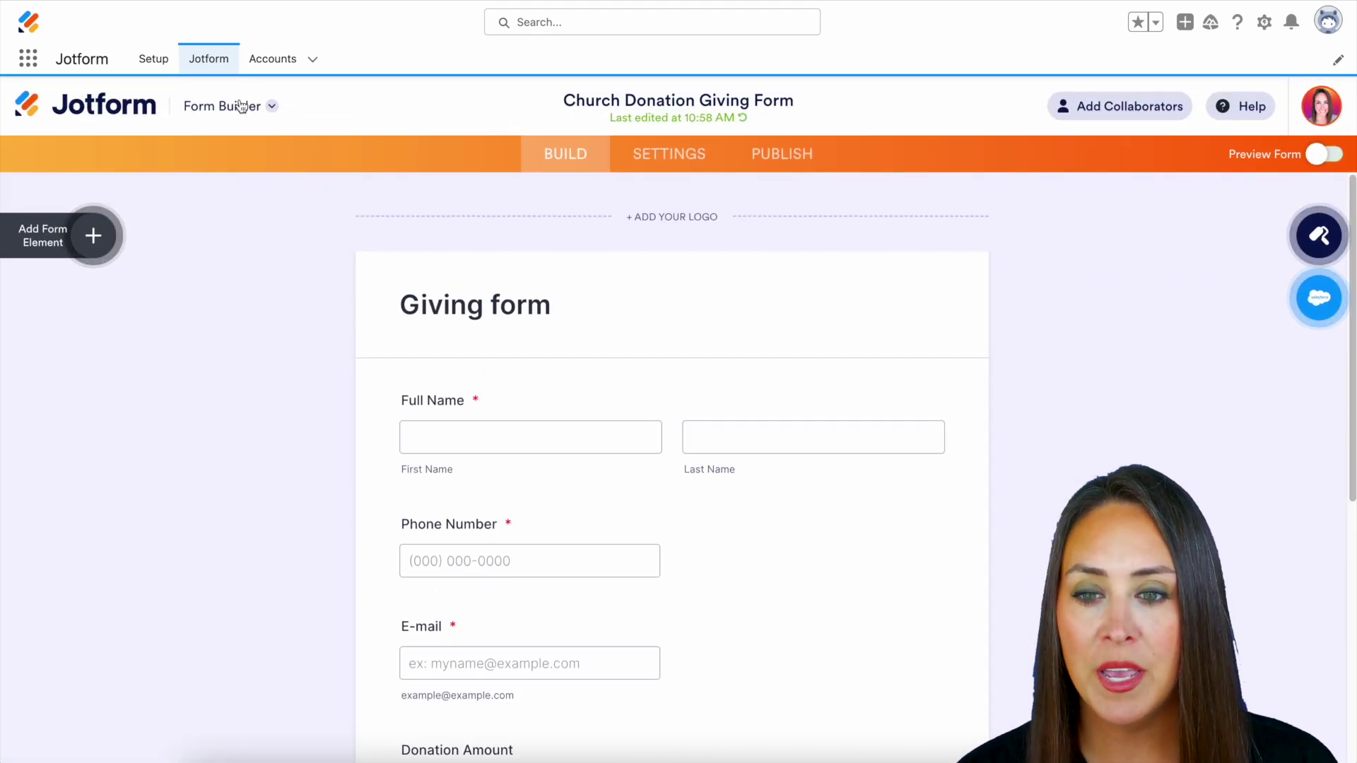
pyautogui.click(241, 106)
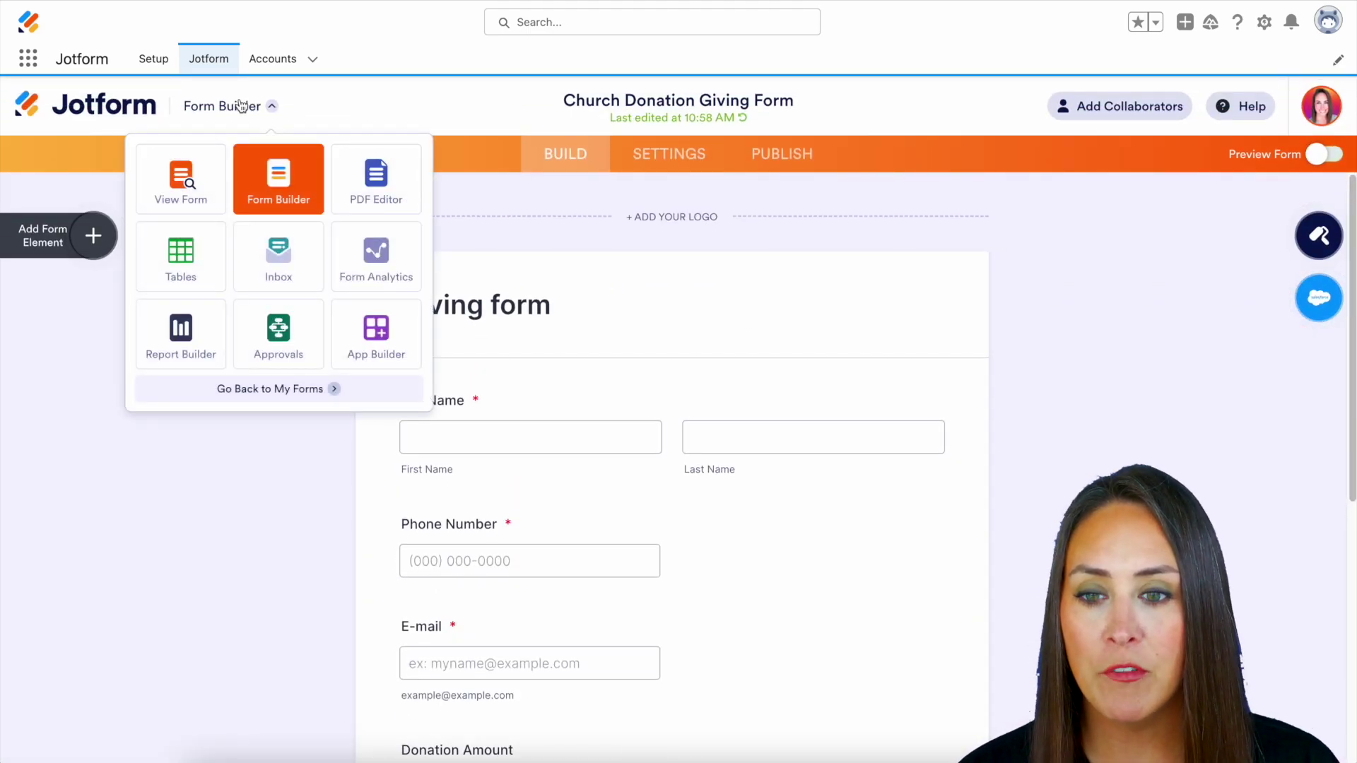
pyautogui.click(180, 266)
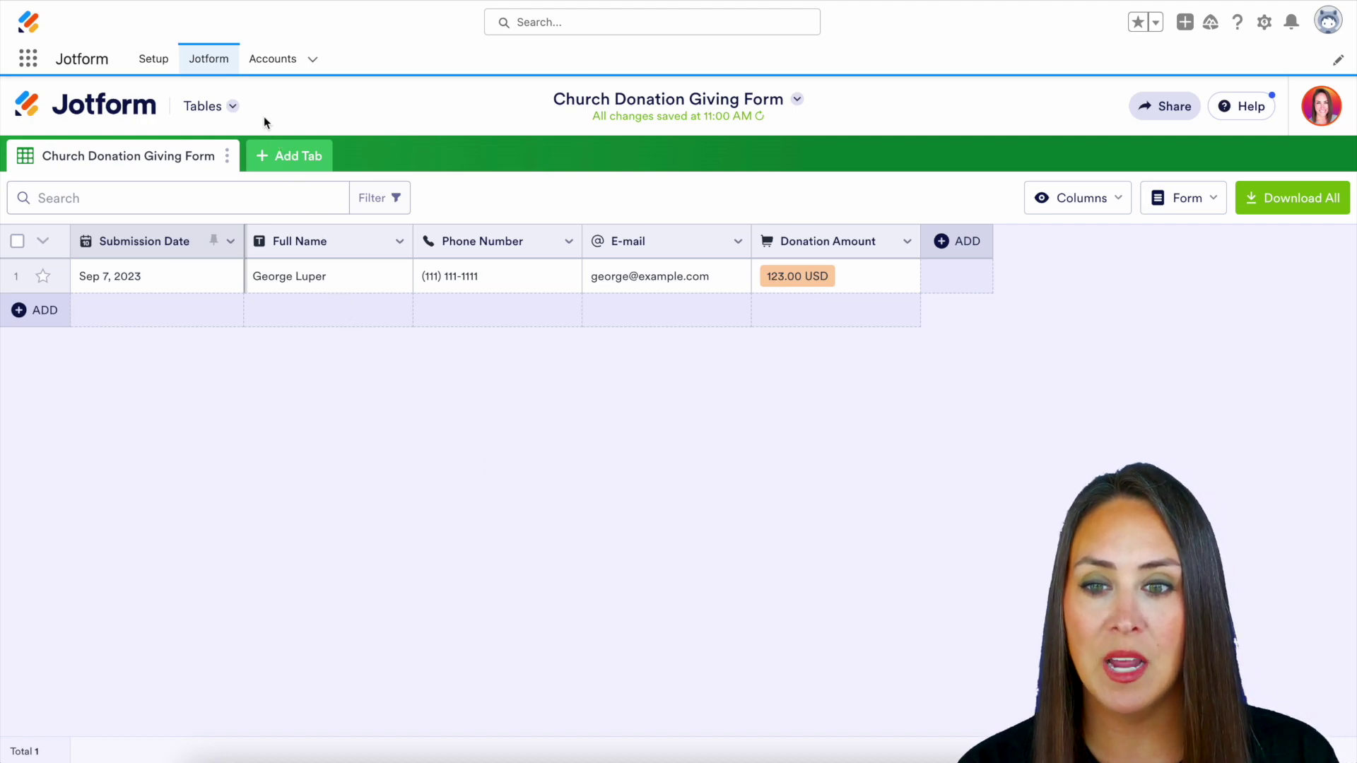
# Open the new account created by the test submission from the Salesforce Accounts list.
pyautogui.click(273, 59)
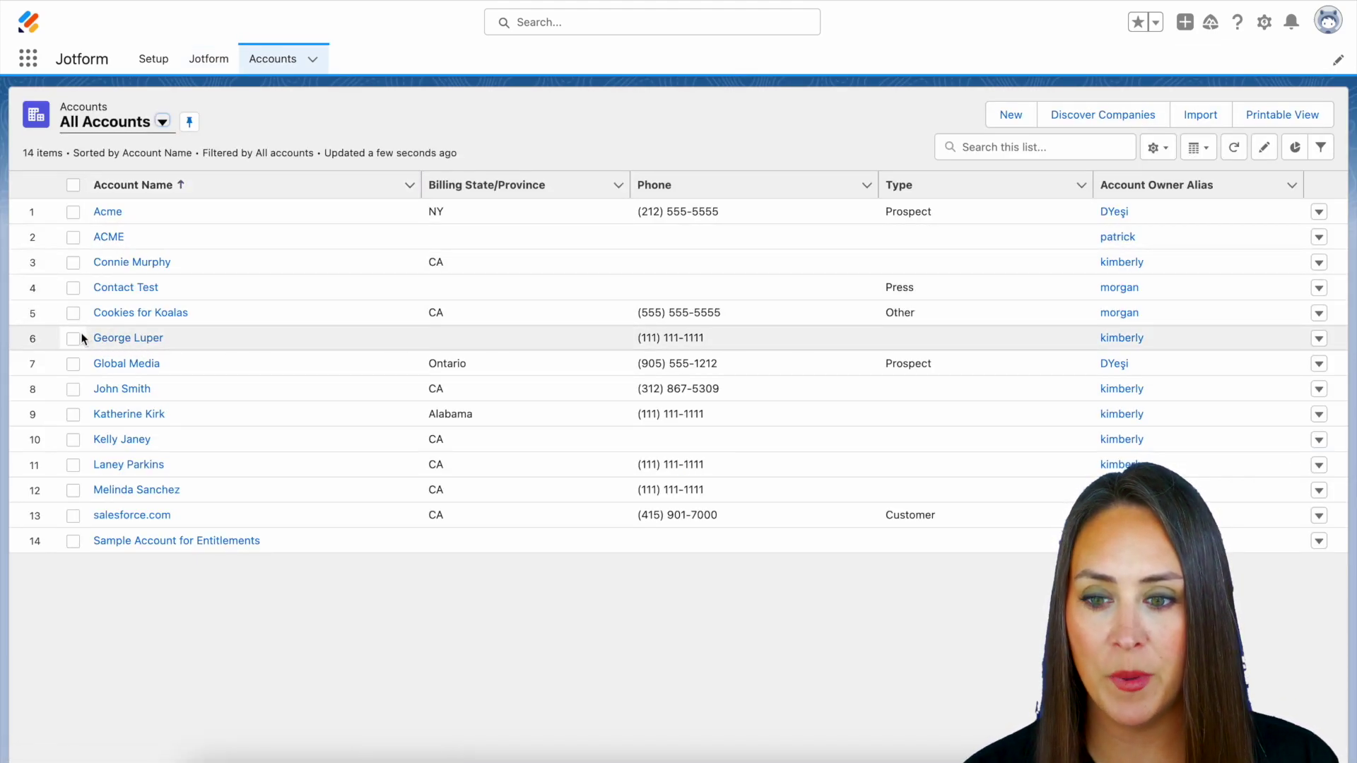
pyautogui.click(130, 338)
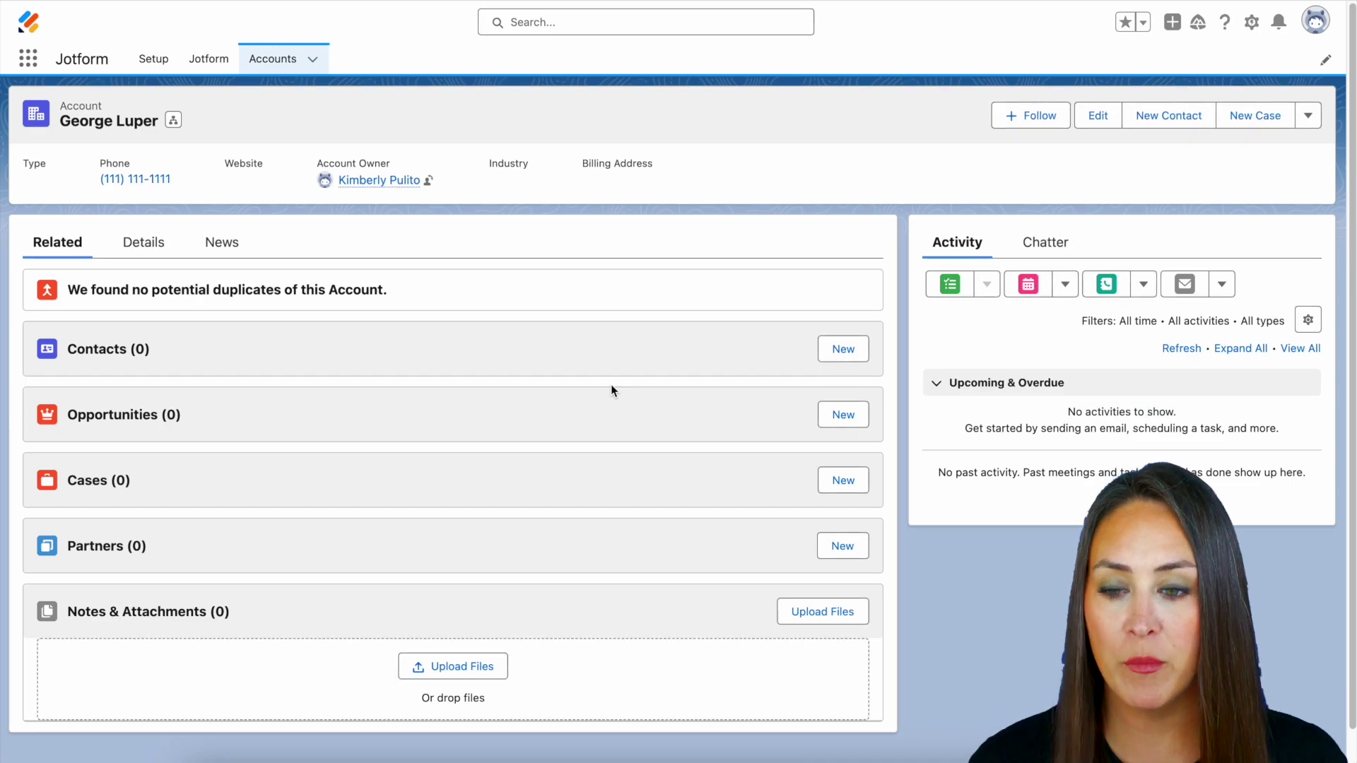